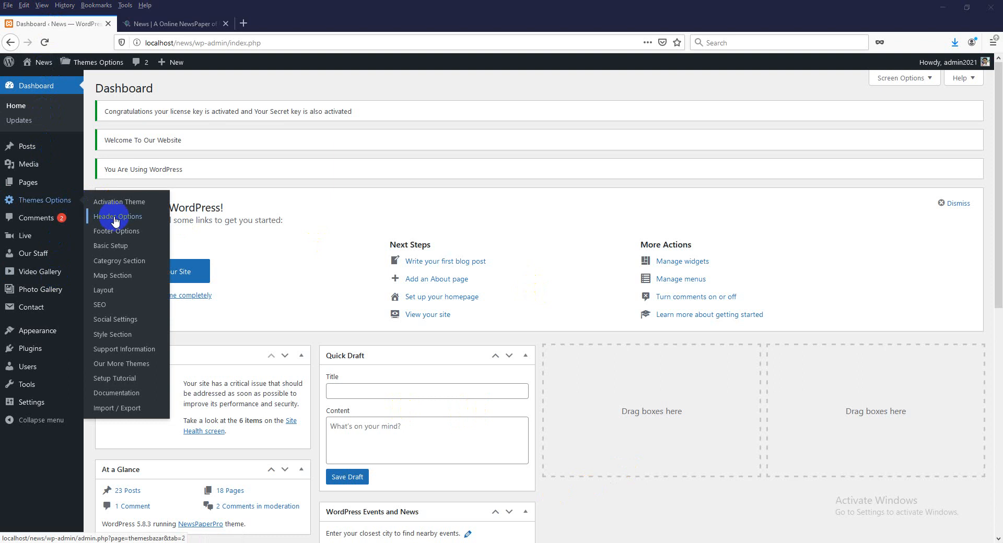
# - Open the theme's Category Section settings from Themes Options in a new browser tab
pyautogui.moveTo(56, 204)
pyautogui.middleClick(123, 261)
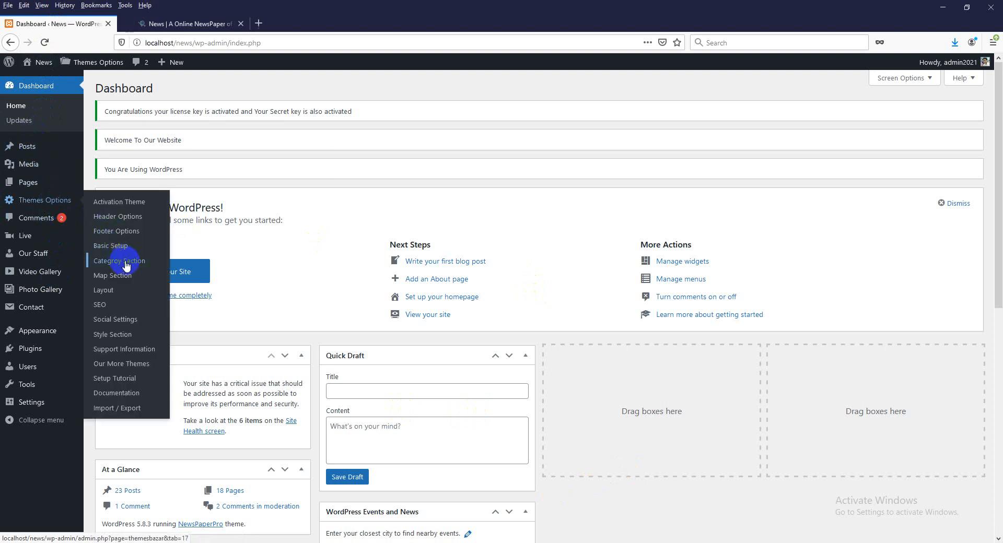
# - View the Section One category settings, keeping লিড নিউজ as the lead category
pyautogui.click(178, 24)
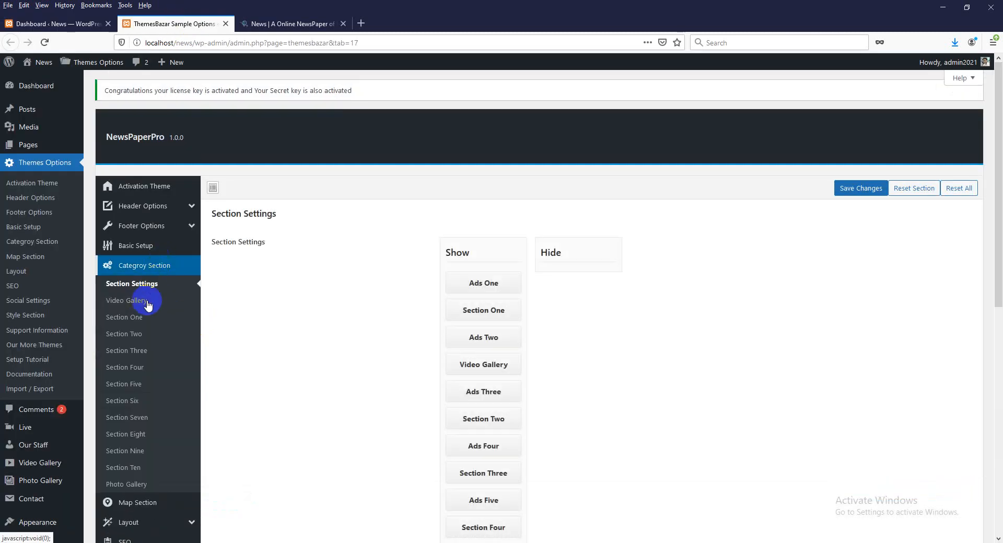
pyautogui.click(130, 324)
pyautogui.click(504, 242)
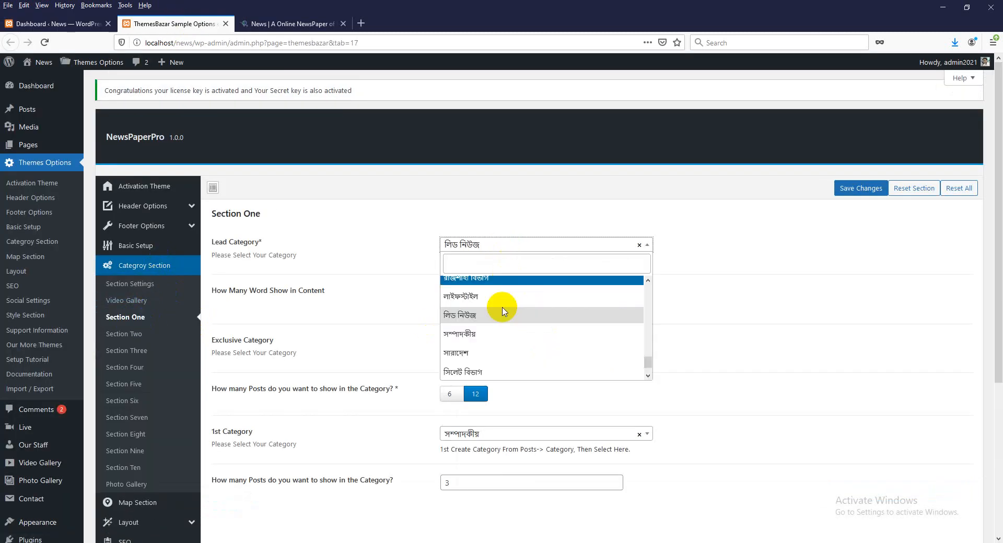
pyautogui.click(779, 283)
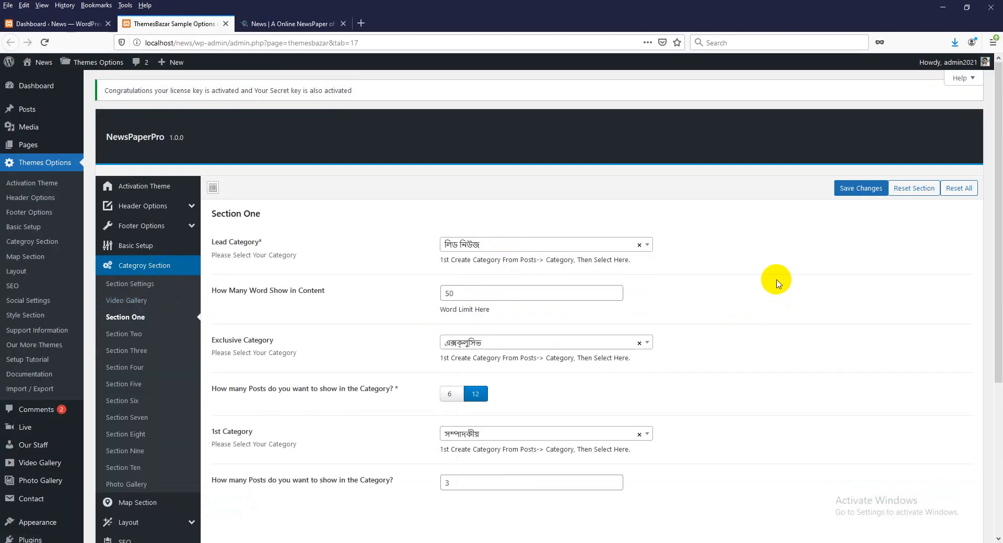
# - Start a new post, dismiss the saved-login prompt, and close the original Dashboard tab
pyautogui.moveTo(38, 107)
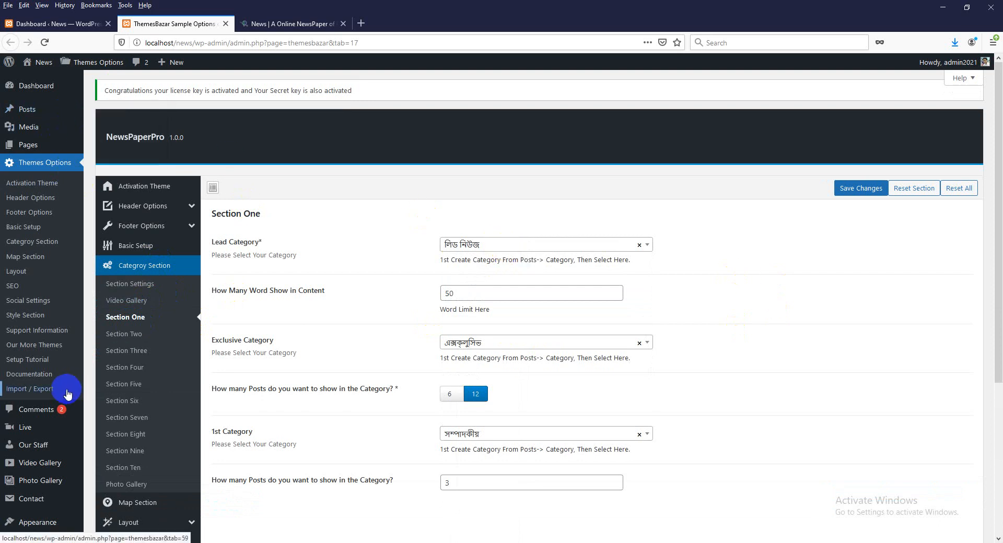
pyautogui.scroll(-2, 66, 393)
pyautogui.scroll(2, 63, 152)
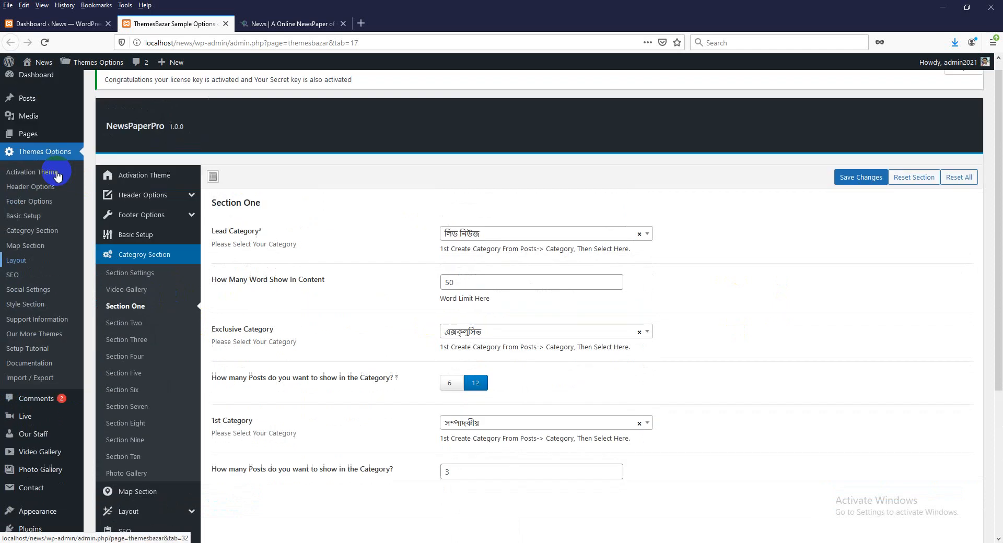
pyautogui.click(109, 126)
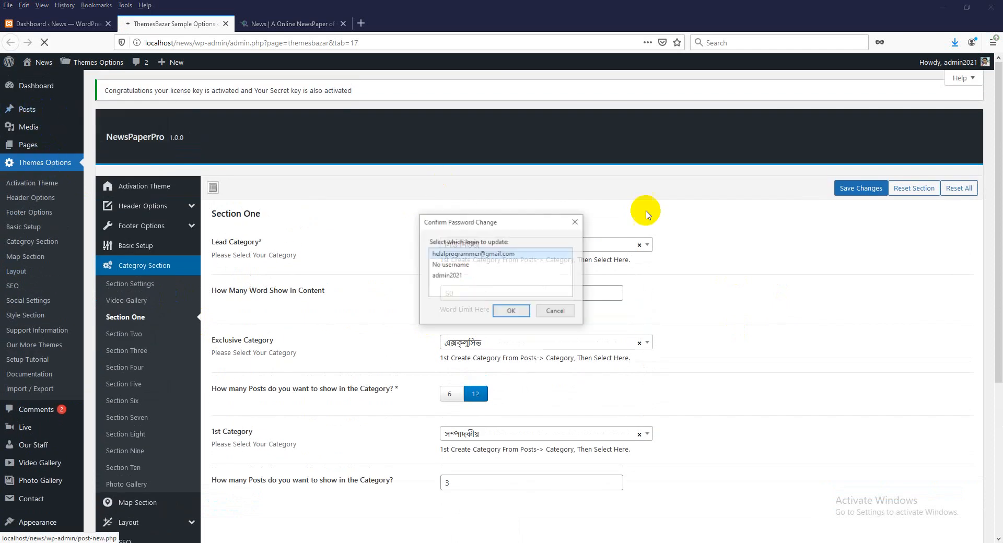
pyautogui.click(556, 314)
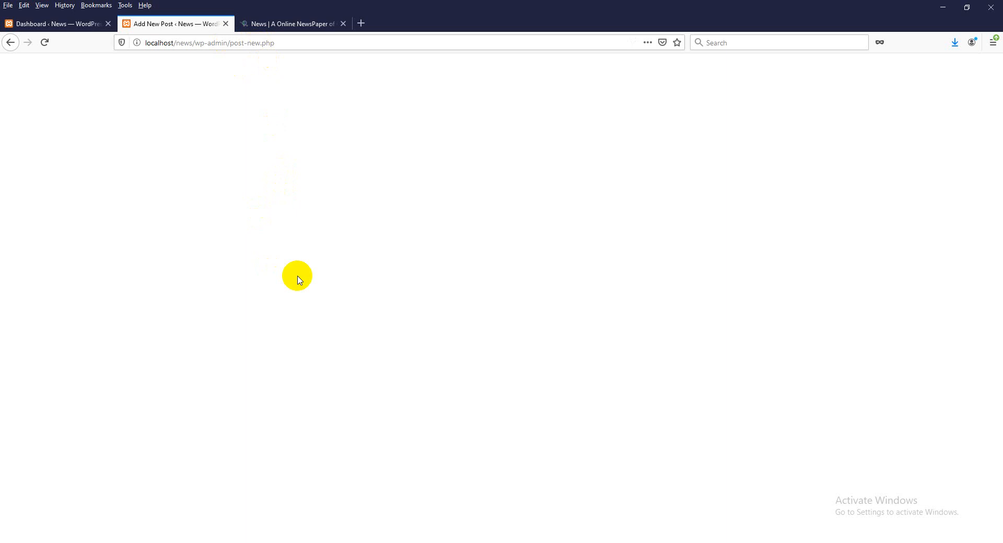
pyautogui.click(108, 24)
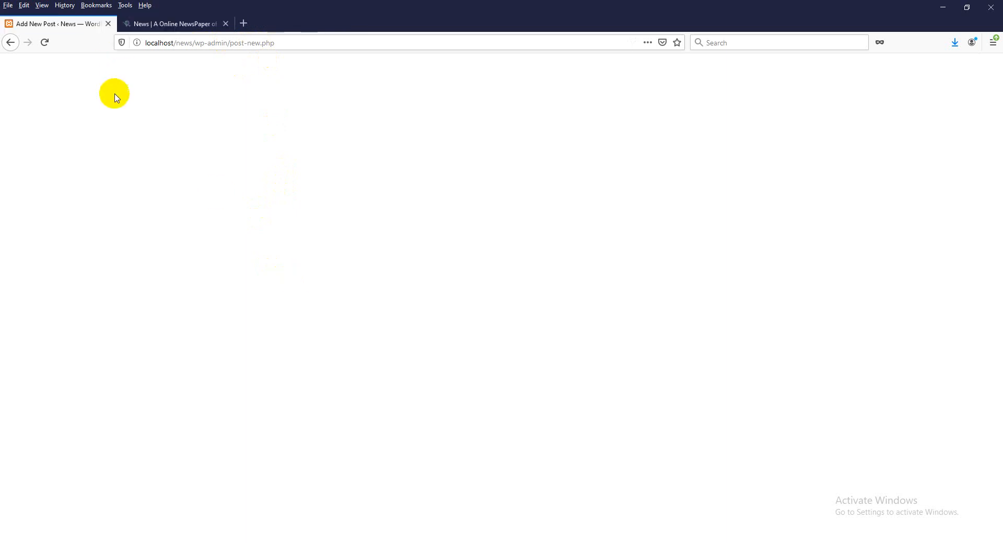
# - Go back, open Appearance > Widgets, dismiss the login prompt and scroll through the widget areas
pyautogui.click(10, 42)
pyautogui.scroll(-3, 25, 458)
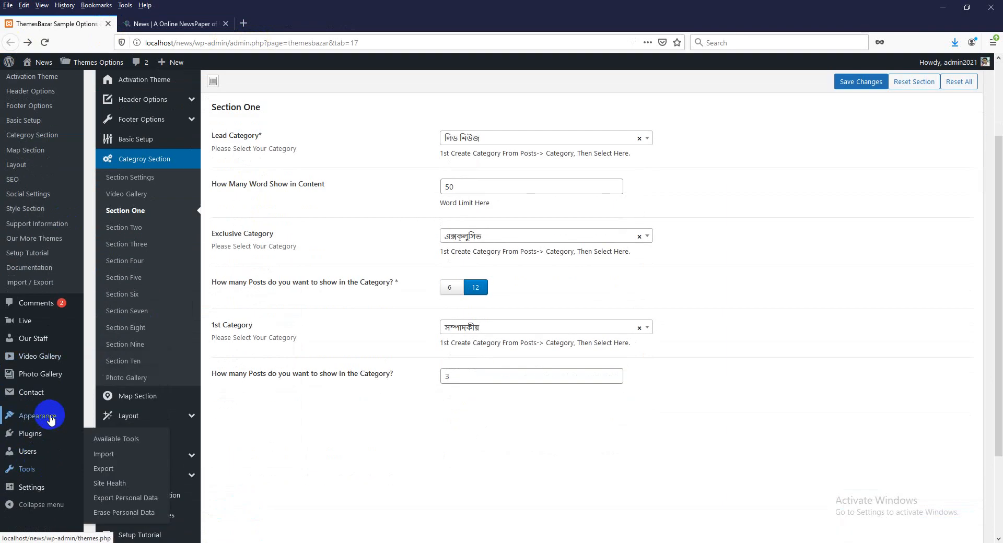
pyautogui.moveTo(53, 418)
pyautogui.click(107, 448)
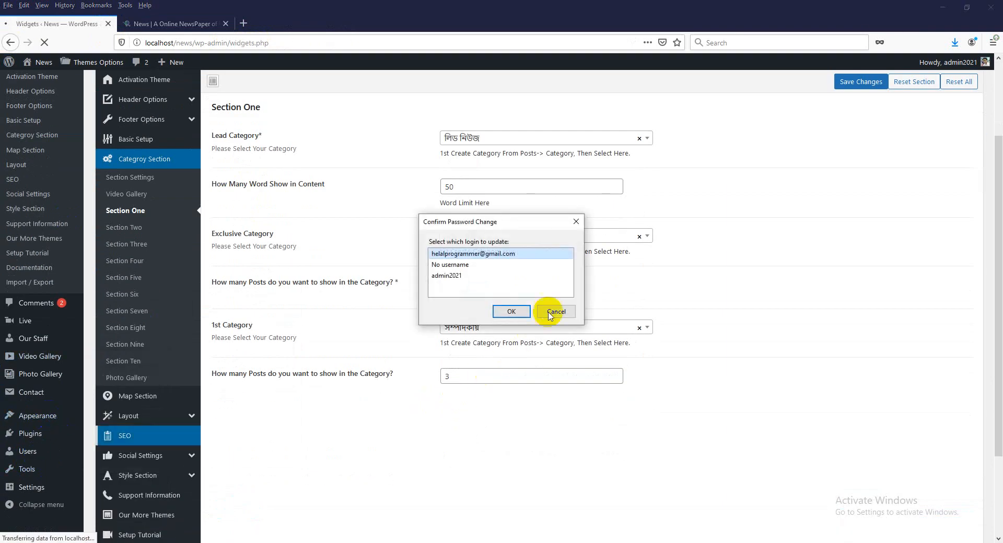
pyautogui.click(549, 309)
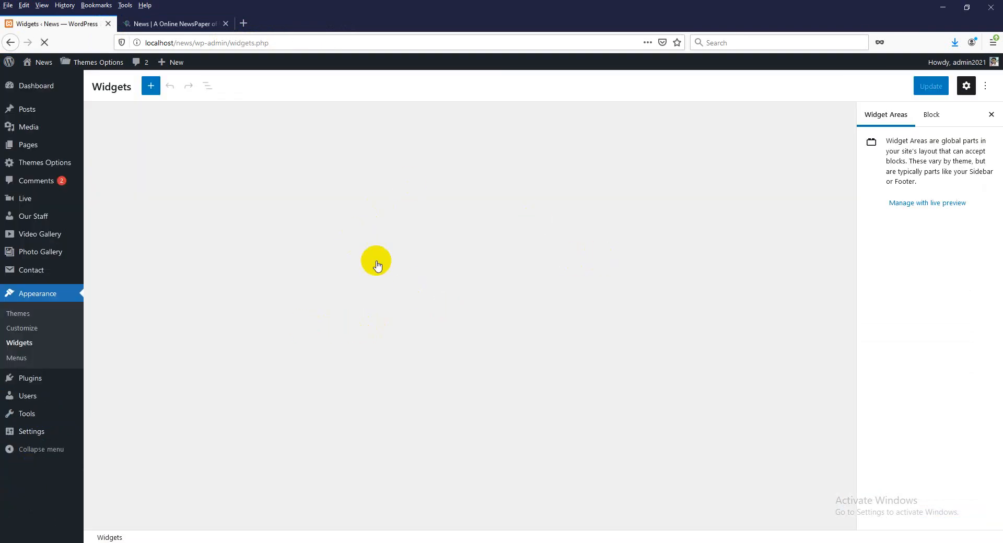
pyautogui.scroll(-3, 521, 367)
pyautogui.scroll(-10, 522, 368)
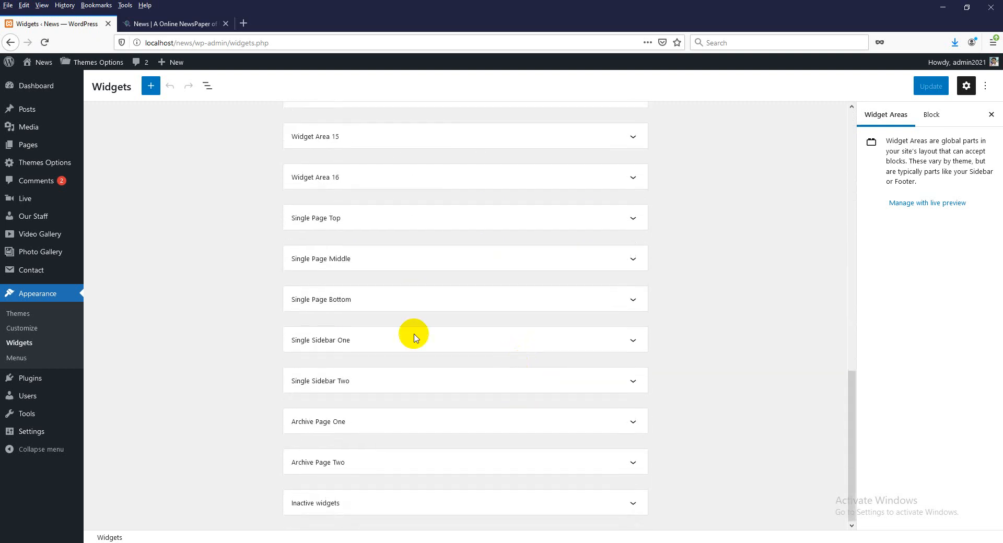
# - Briefly open a new post, return to and reload Widgets, then go to Plugins > Add New
pyautogui.moveTo(42, 115)
pyautogui.click(115, 131)
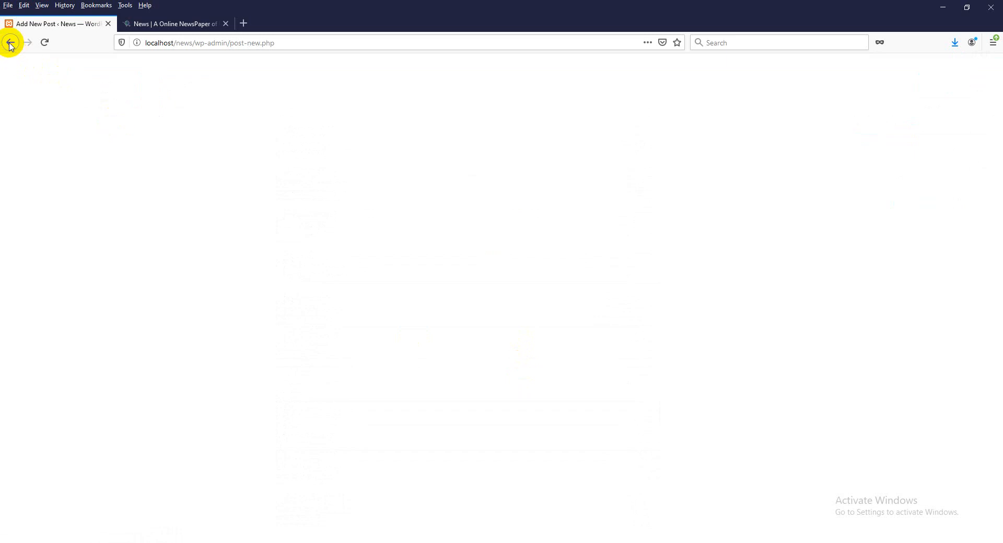
pyautogui.click(10, 42)
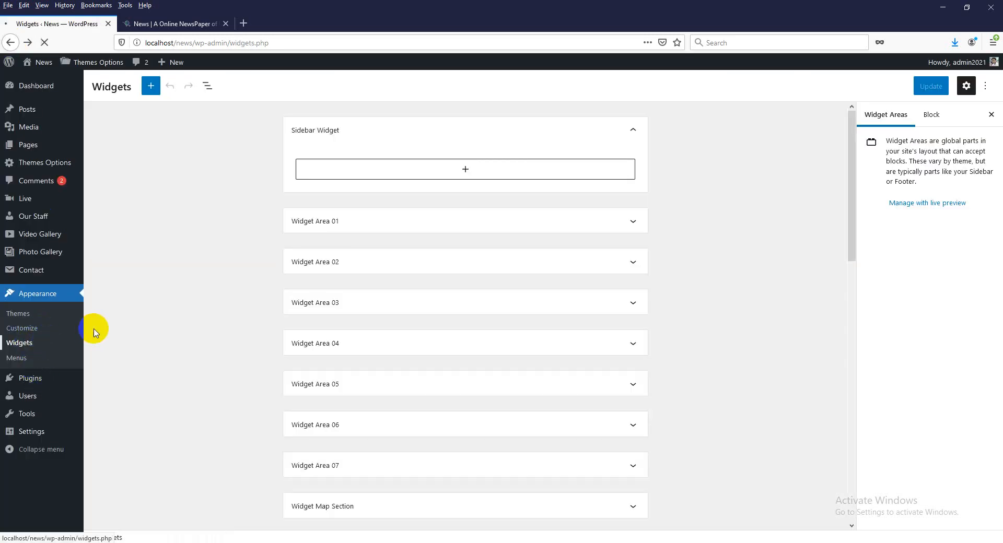
pyautogui.click(18, 345)
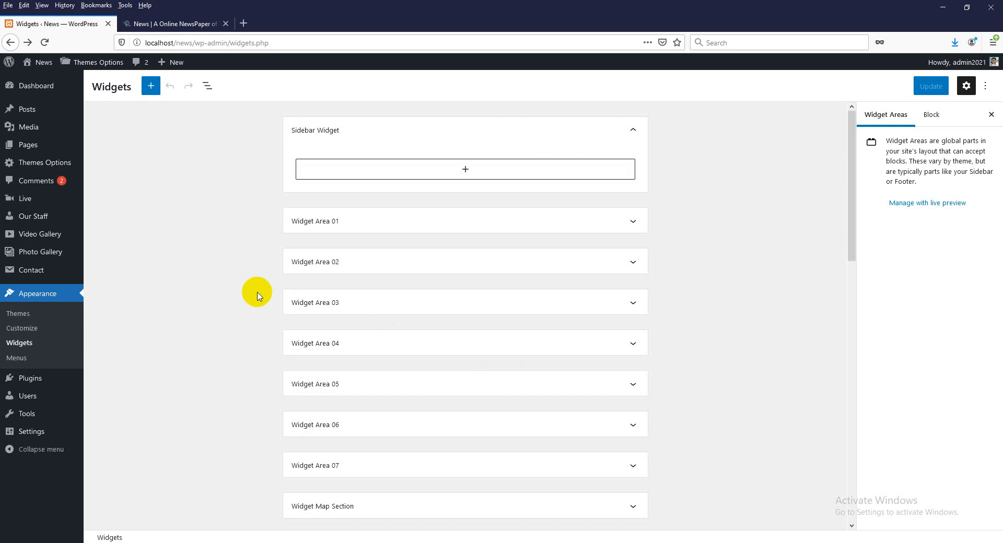
pyautogui.moveTo(32, 384)
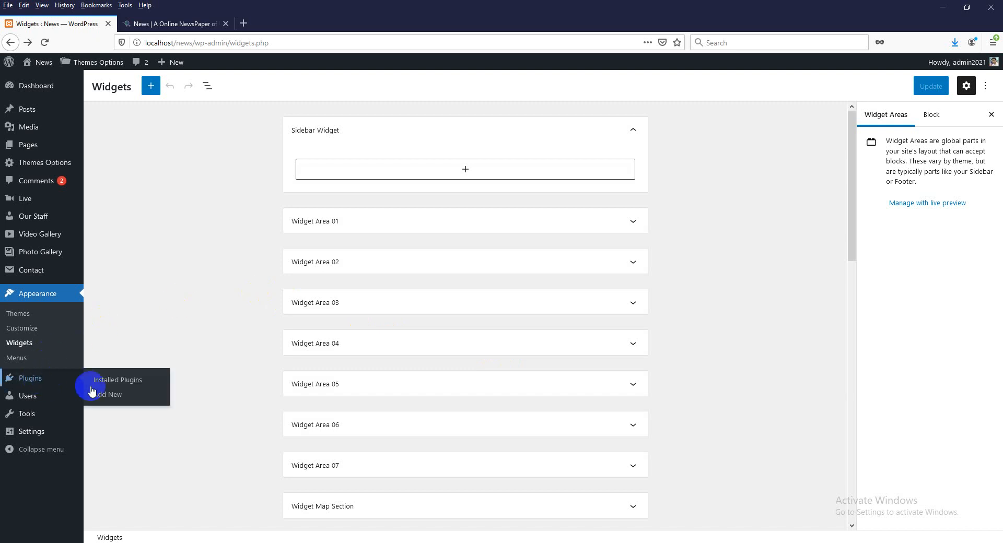
pyautogui.click(109, 395)
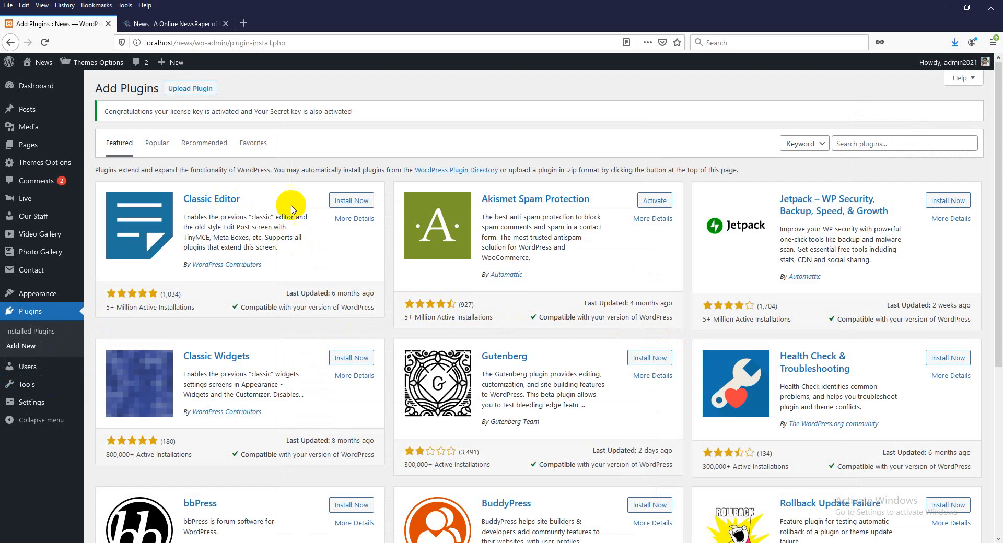
# - Install and activate Classic Editor, then install and activate Classic Widgets from Add Plugins
pyautogui.click(349, 203)
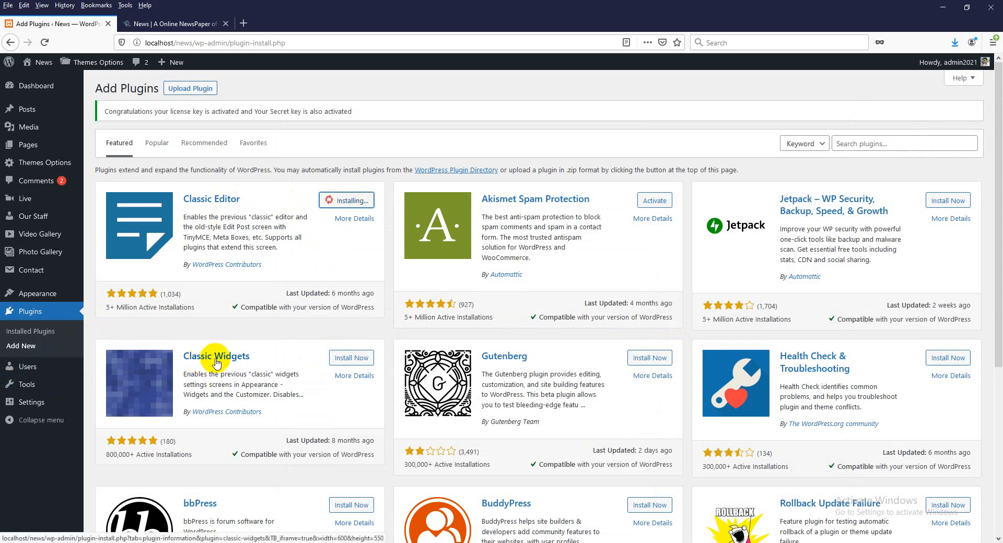
pyautogui.click(353, 206)
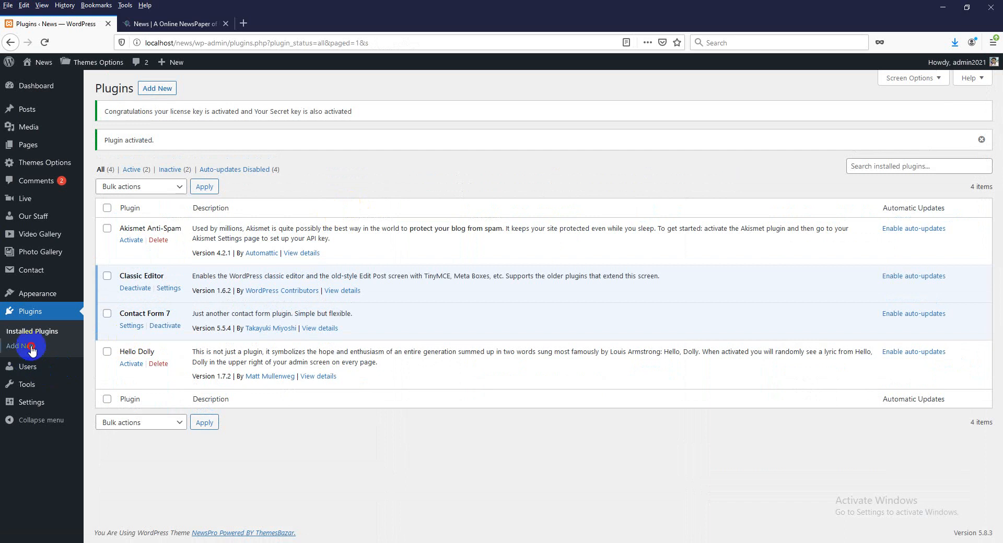
pyautogui.click(21, 346)
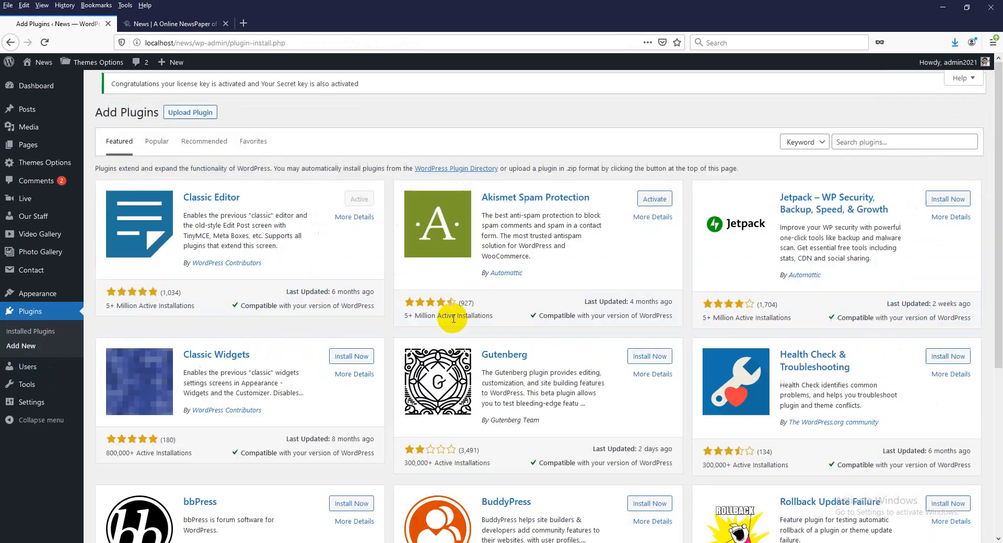
pyautogui.click(353, 359)
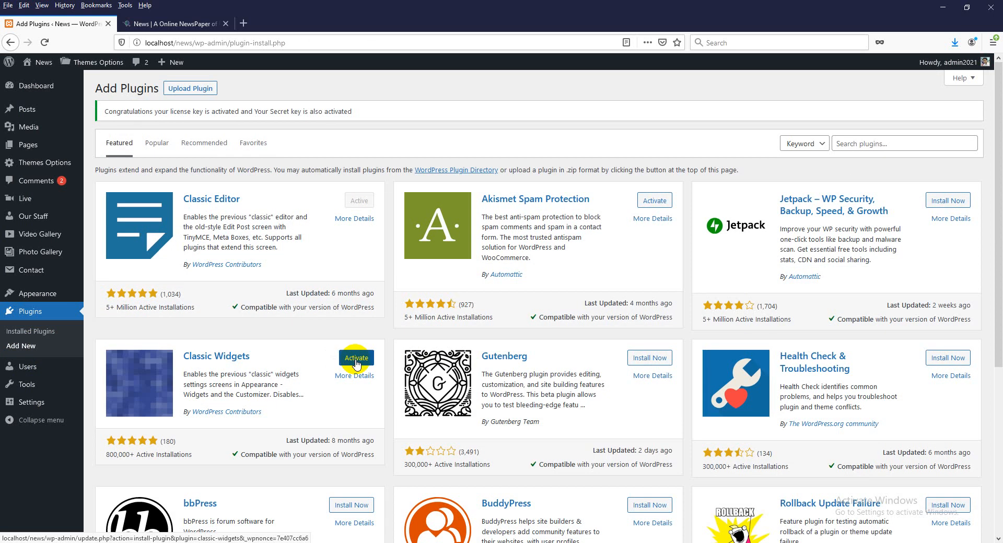
pyautogui.click(356, 359)
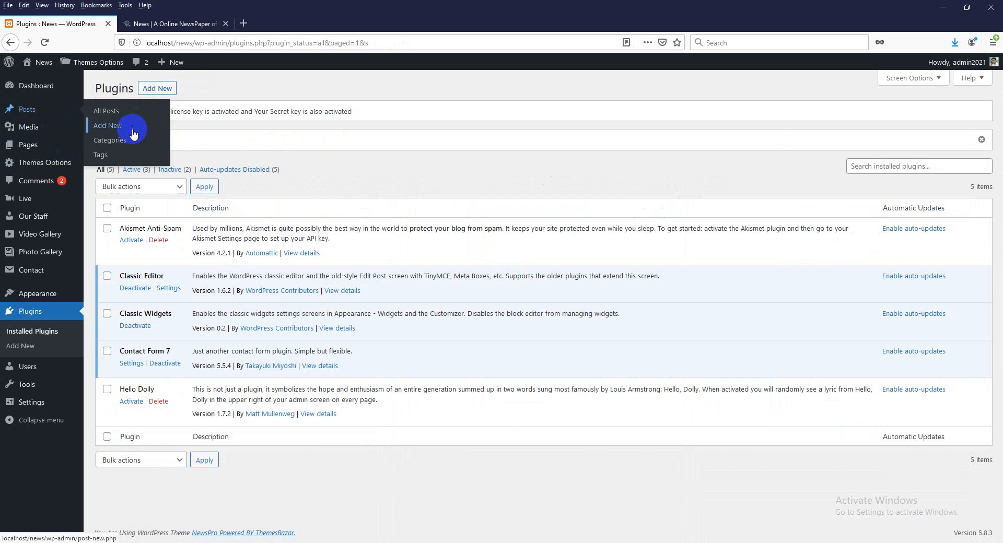
# - Check a new post in the classic editor's Visual mode, then the classic Widgets screen
pyautogui.click(115, 127)
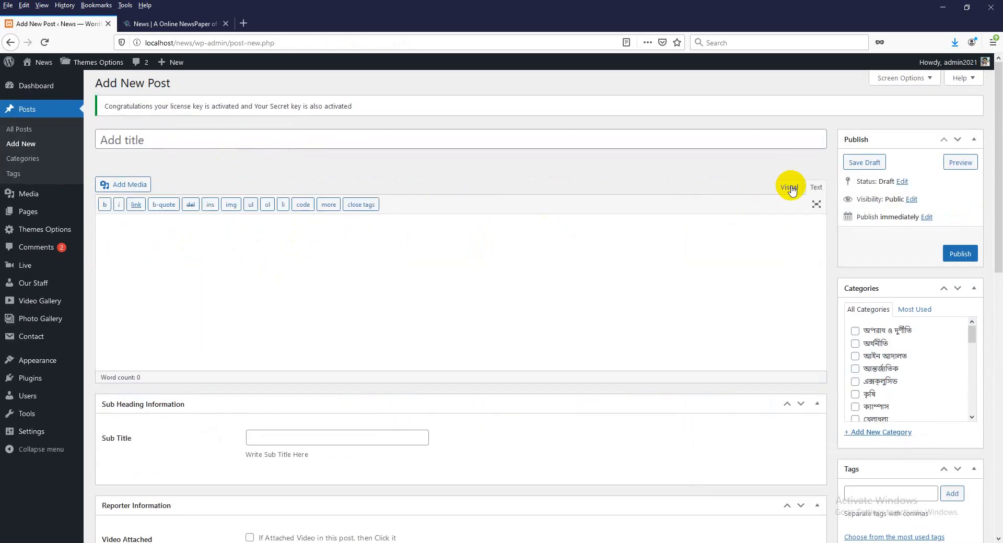
pyautogui.click(789, 187)
pyautogui.scroll(-2, 443, 346)
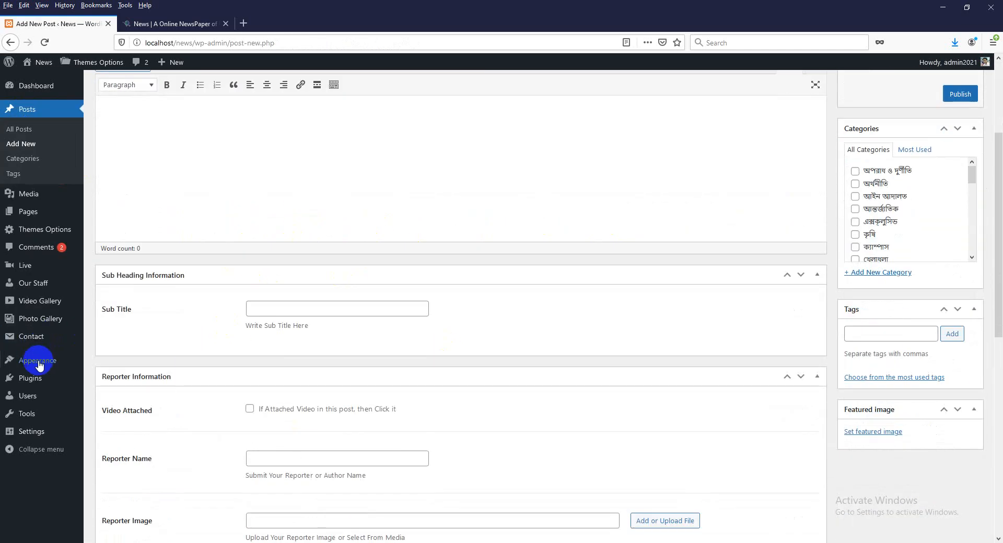
pyautogui.click(123, 392)
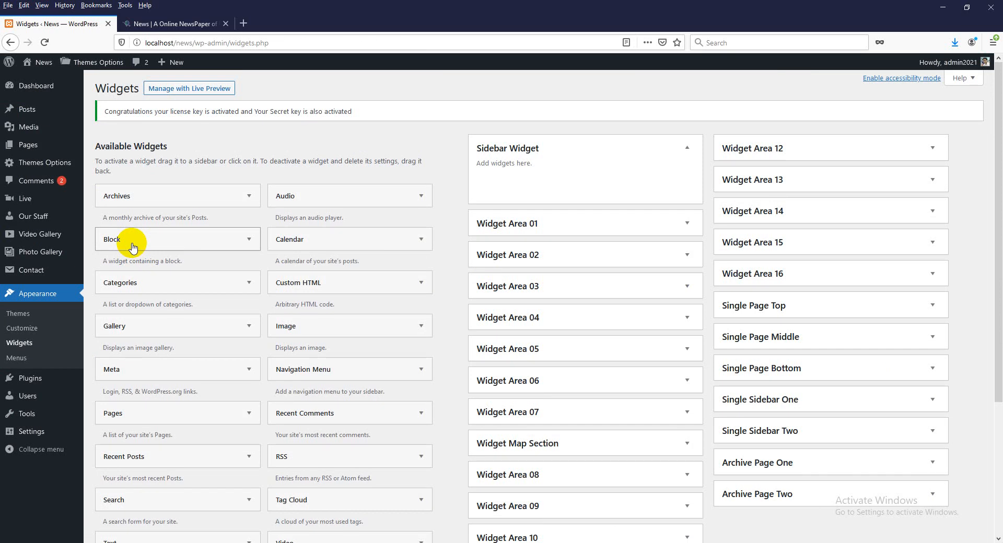
# - Visit Settings > General, then go to Plugins > Add New
pyautogui.moveTo(45, 432)
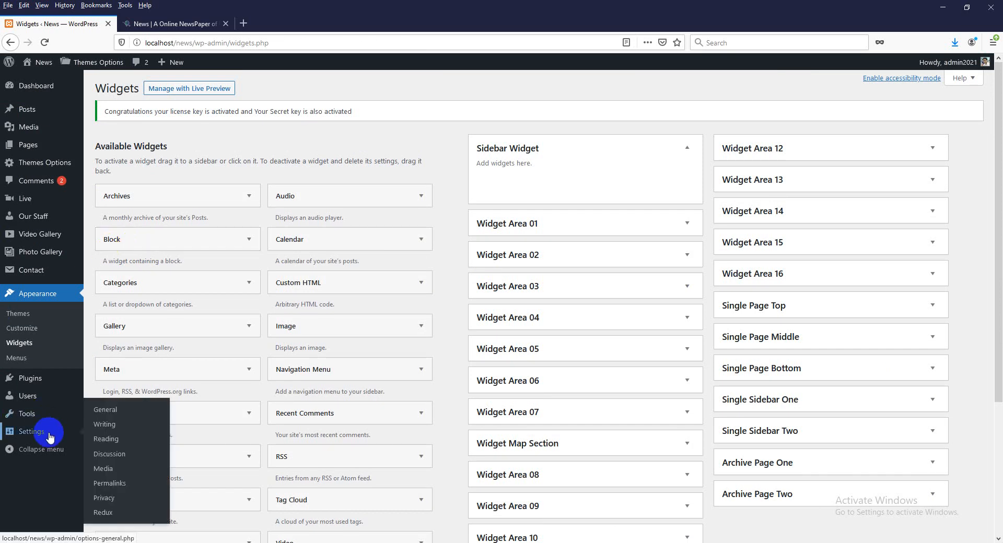
pyautogui.click(108, 411)
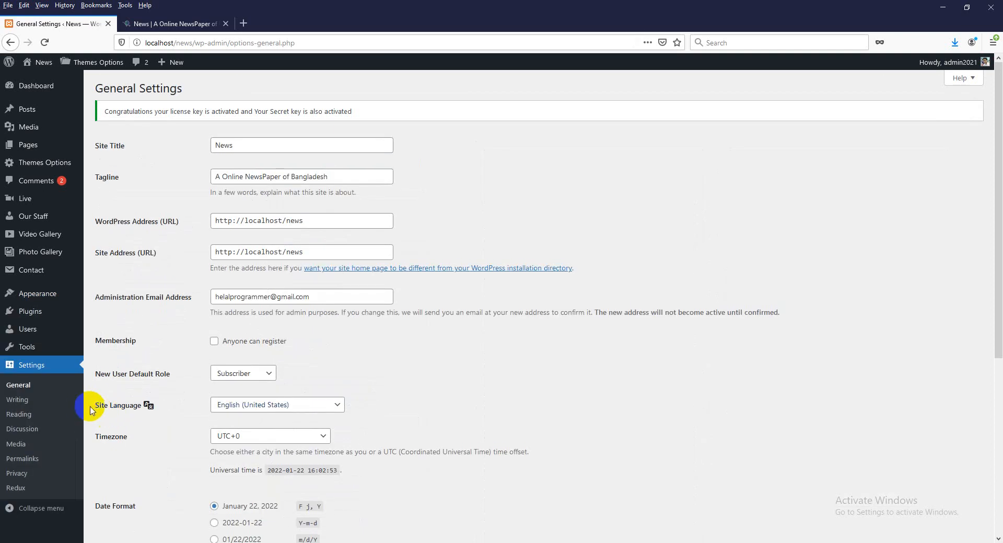
pyautogui.moveTo(39, 313)
pyautogui.click(112, 331)
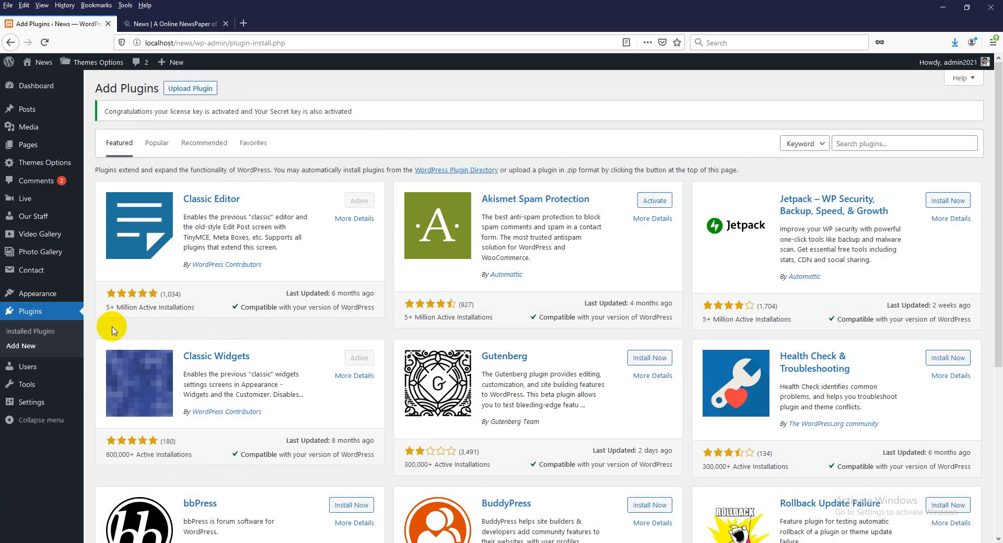
# - Search the plugin directory for 'wp statistics', then install and activate WP Statistics
pyautogui.click(870, 144)
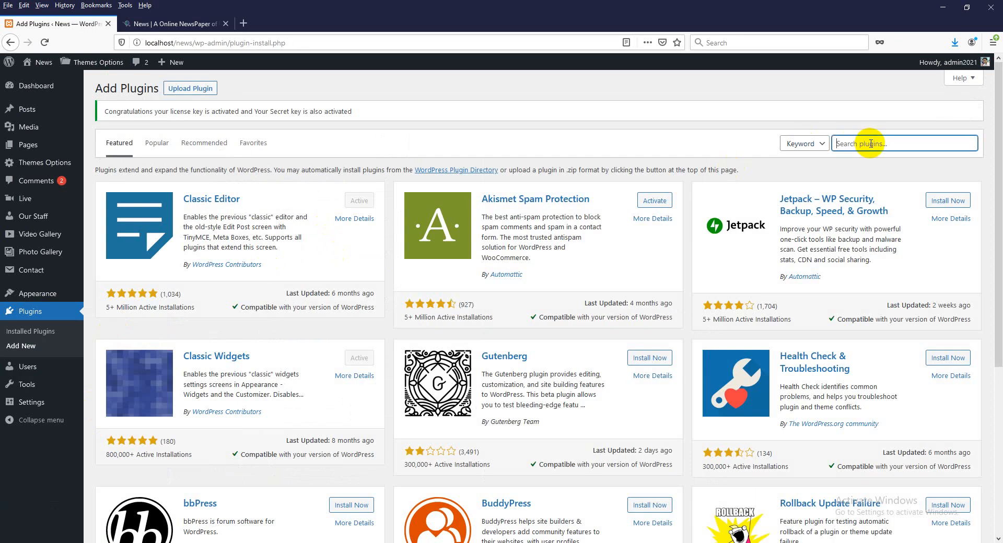
pyautogui.write('w')
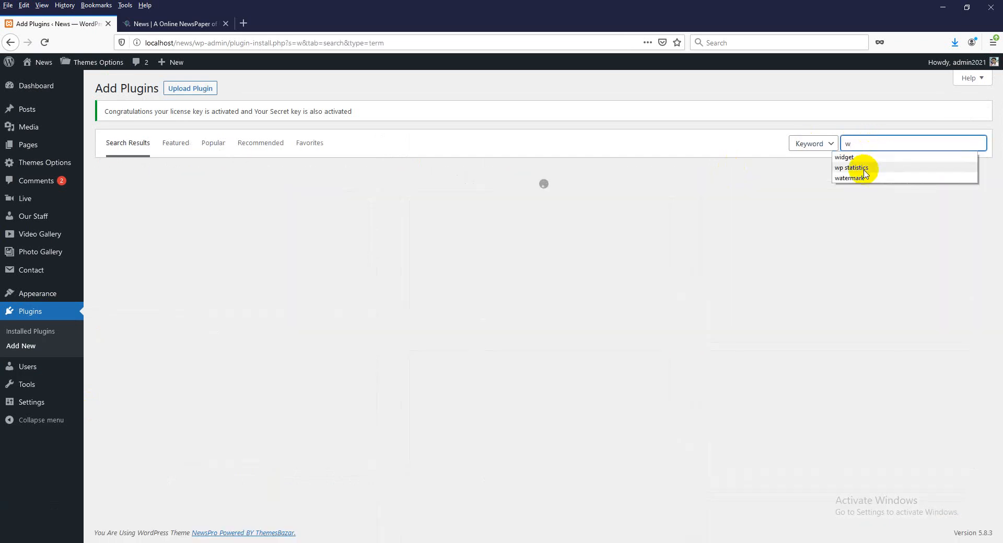
pyautogui.click(863, 167)
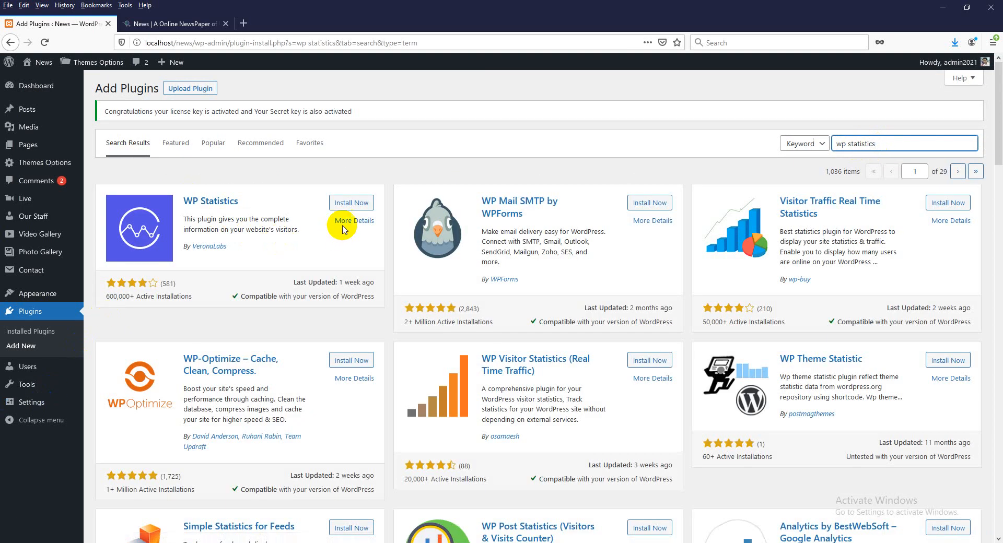
pyautogui.click(351, 206)
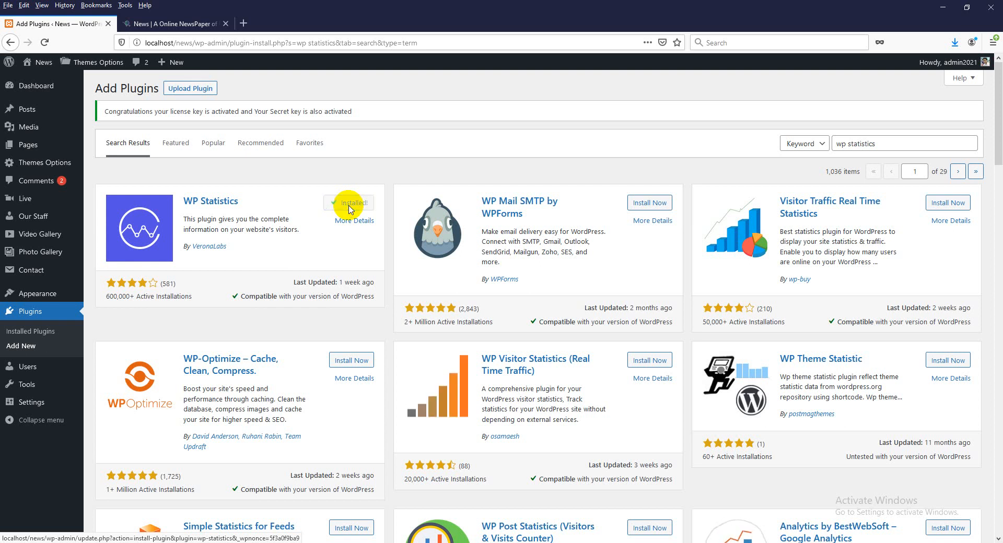
pyautogui.click(349, 209)
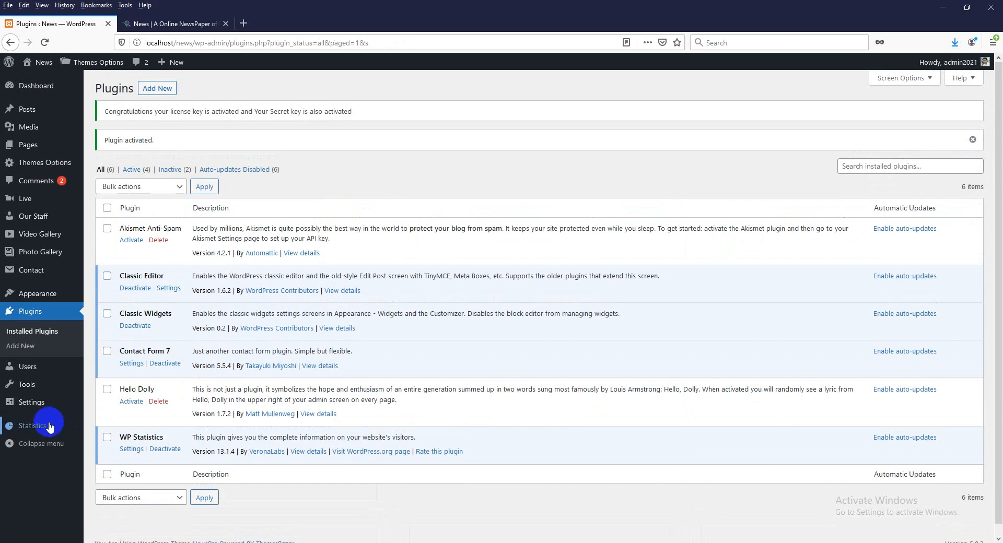
# - View the WP Statistics Overview dashboard, then return to Plugins > Add New
pyautogui.moveTo(53, 420)
pyautogui.click(119, 254)
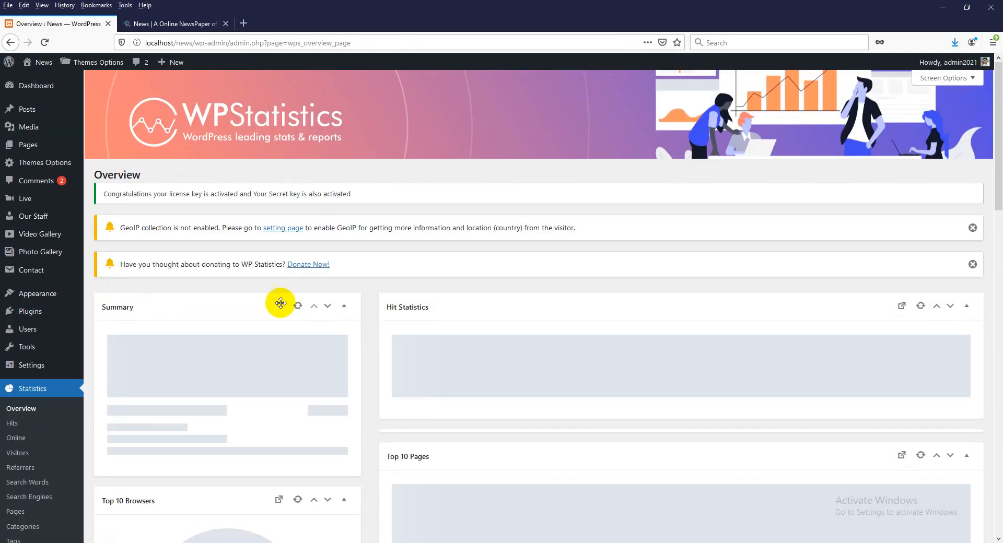
pyautogui.moveTo(40, 314)
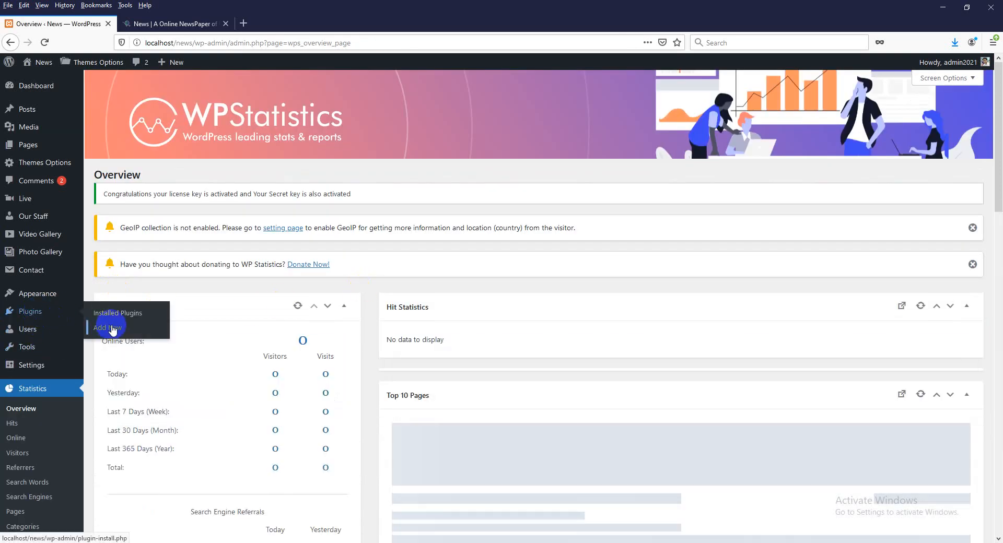
pyautogui.click(111, 329)
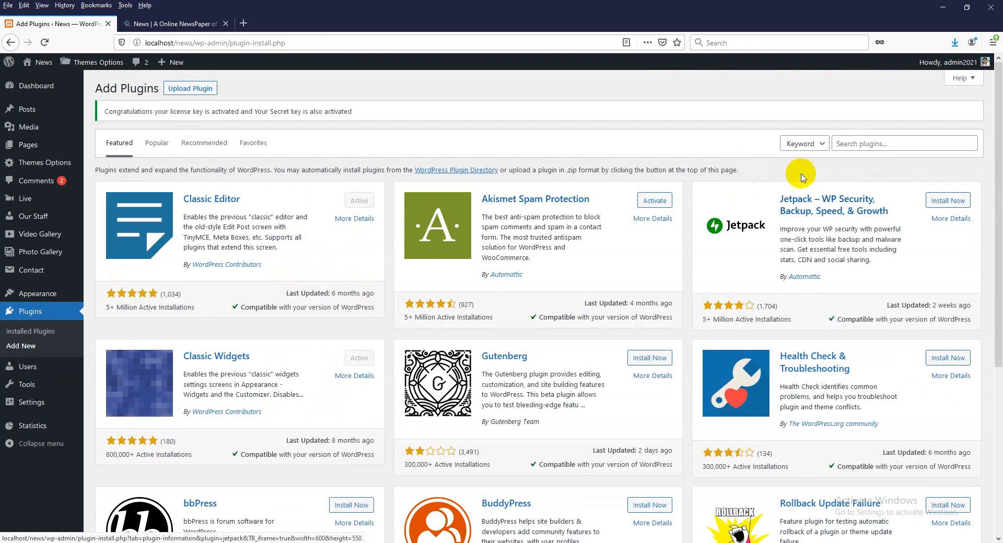
# - Search the plugin directory for 'litespeed' and install LiteSpeed Cache
pyautogui.click(867, 144)
pyautogui.write('lite')
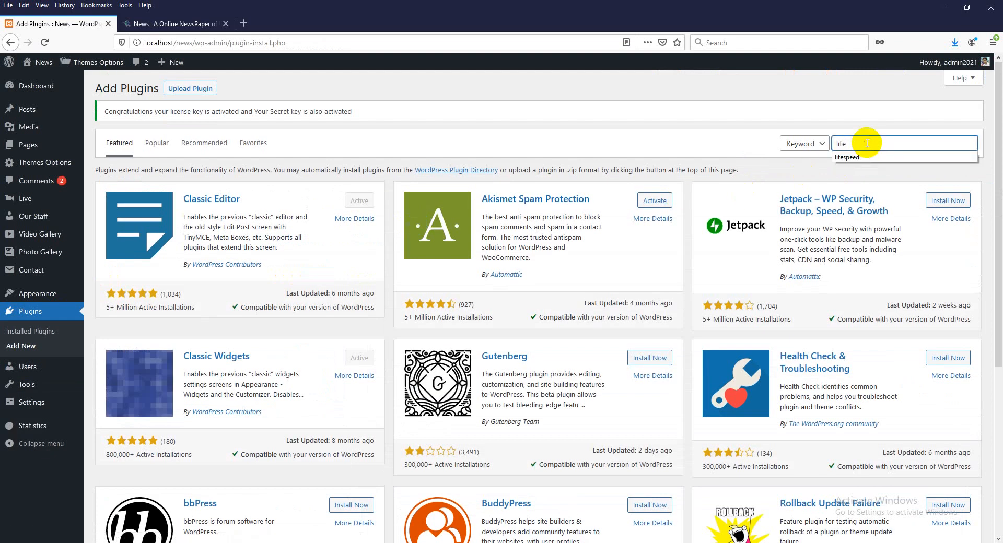
pyautogui.click(863, 157)
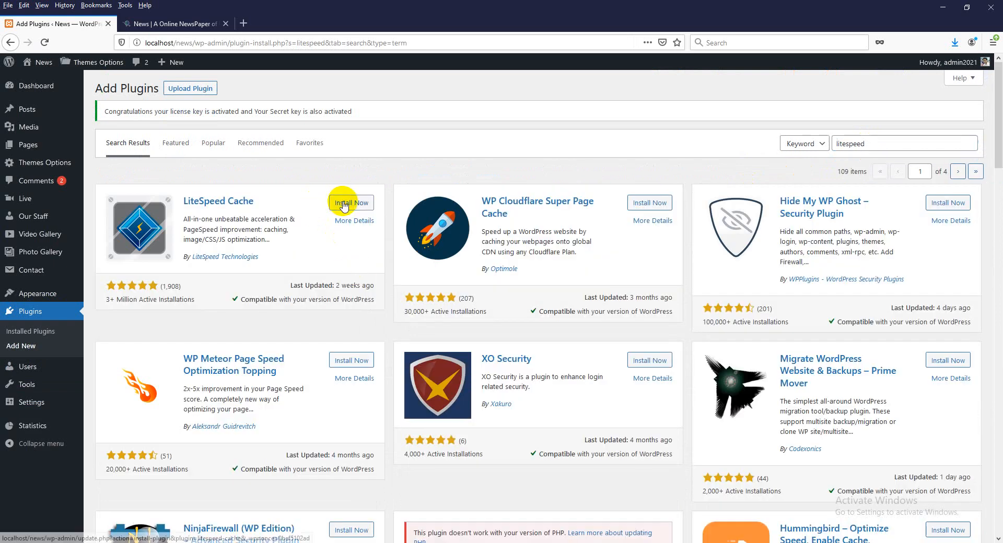
pyautogui.click(345, 204)
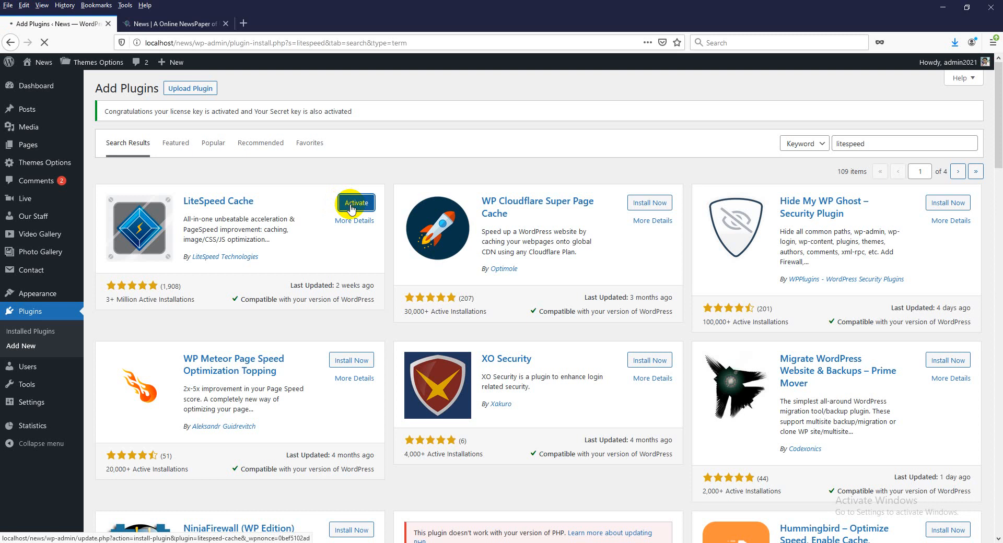
# - Reload the news site in the other tab, then return to the plugins list
pyautogui.click(169, 24)
pyautogui.scroll(15, 560, 209)
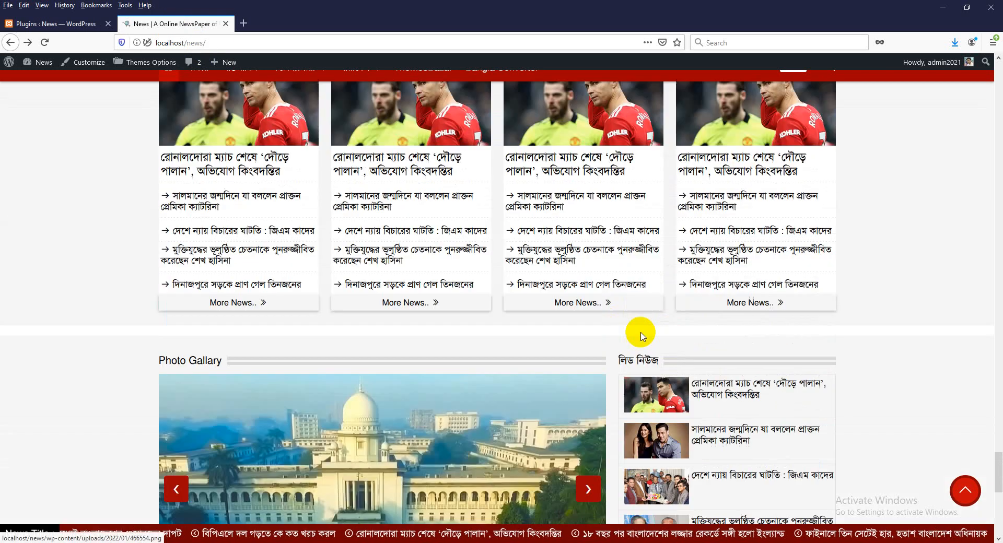
pyautogui.scroll(15, 558, 328)
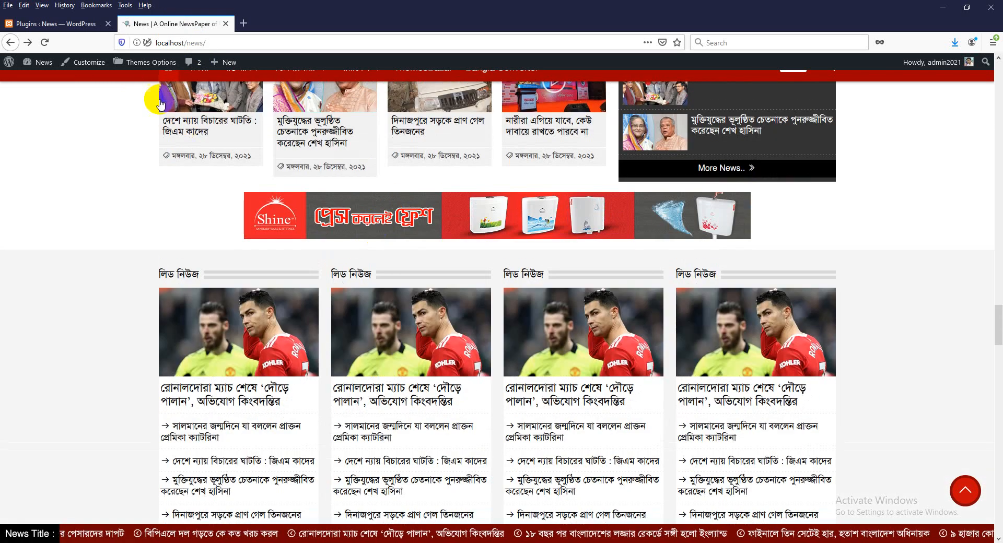
pyautogui.click(49, 45)
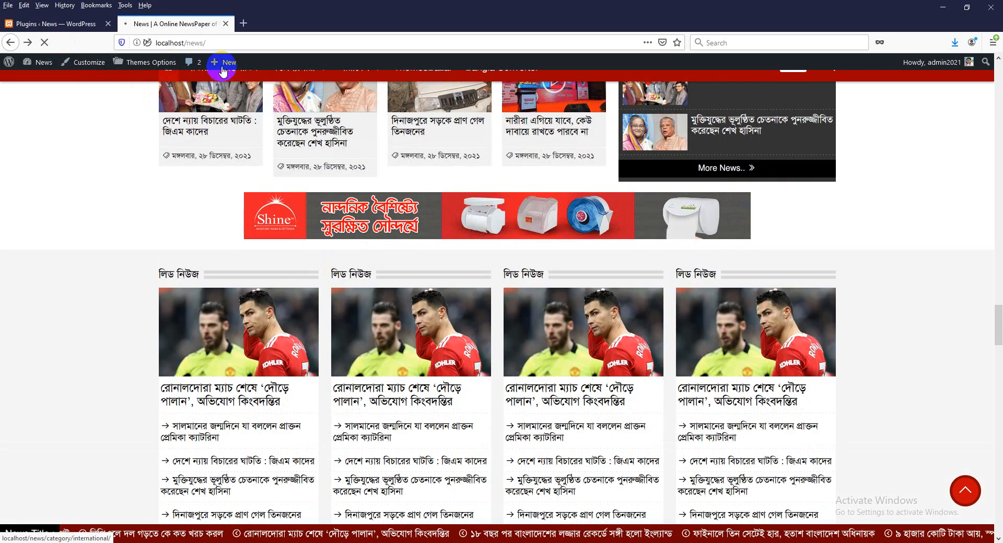
pyautogui.click(76, 24)
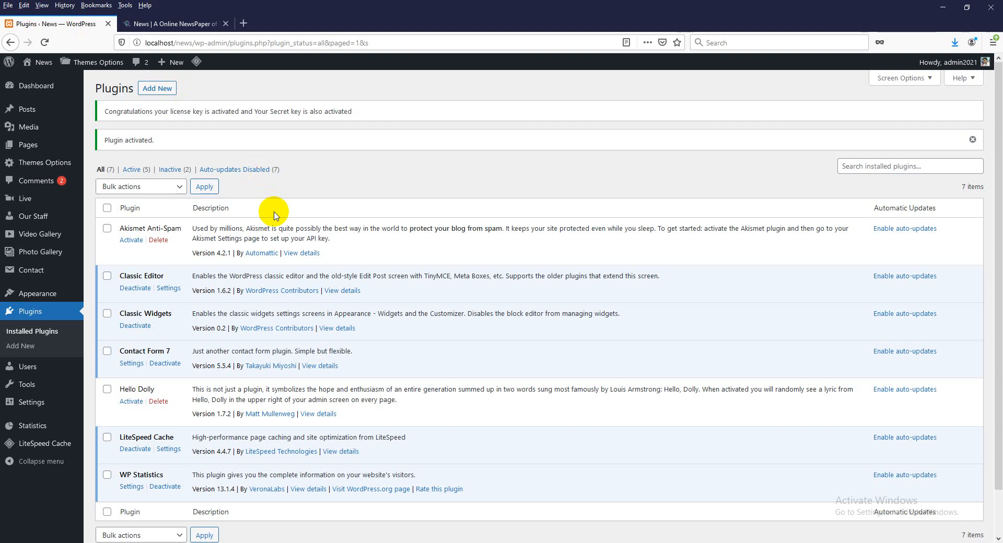
# - Purge all caches via Purge All in the LiteSpeed admin-bar menu
pyautogui.click(183, 24)
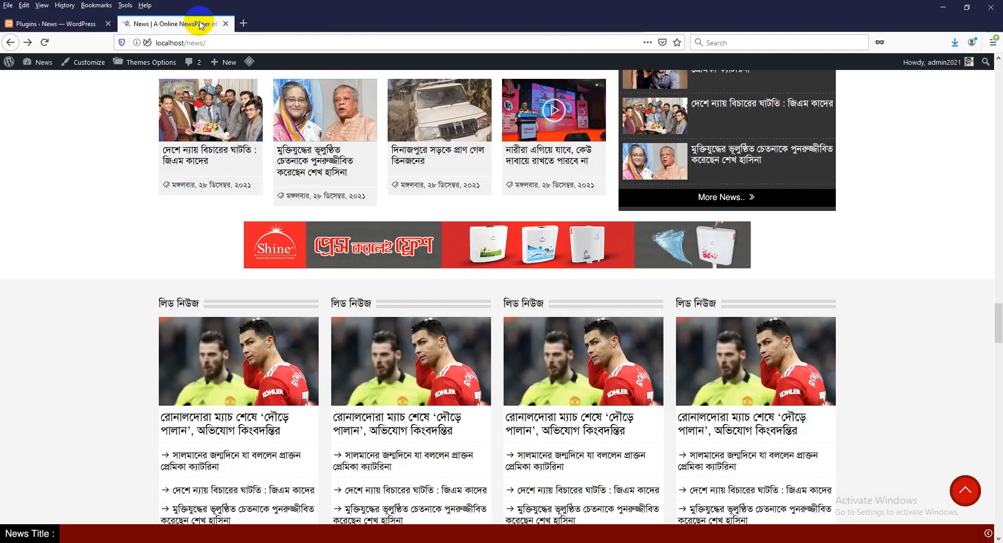
pyautogui.click(68, 24)
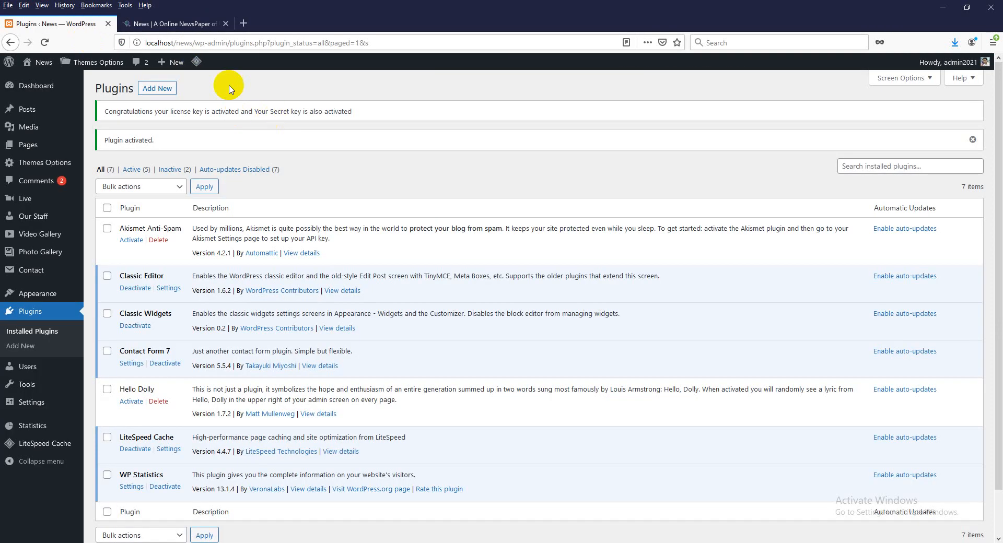
pyautogui.moveTo(197, 62)
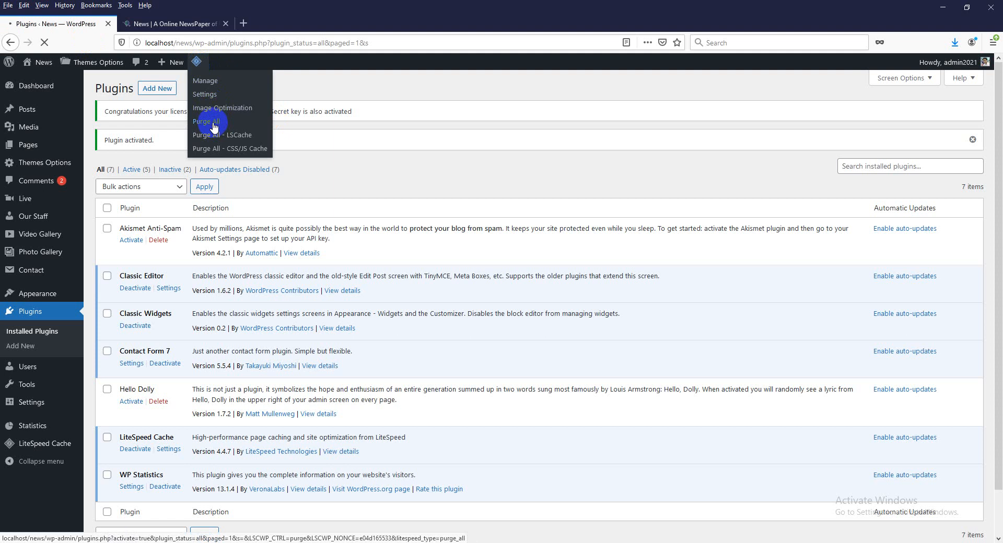
pyautogui.click(207, 121)
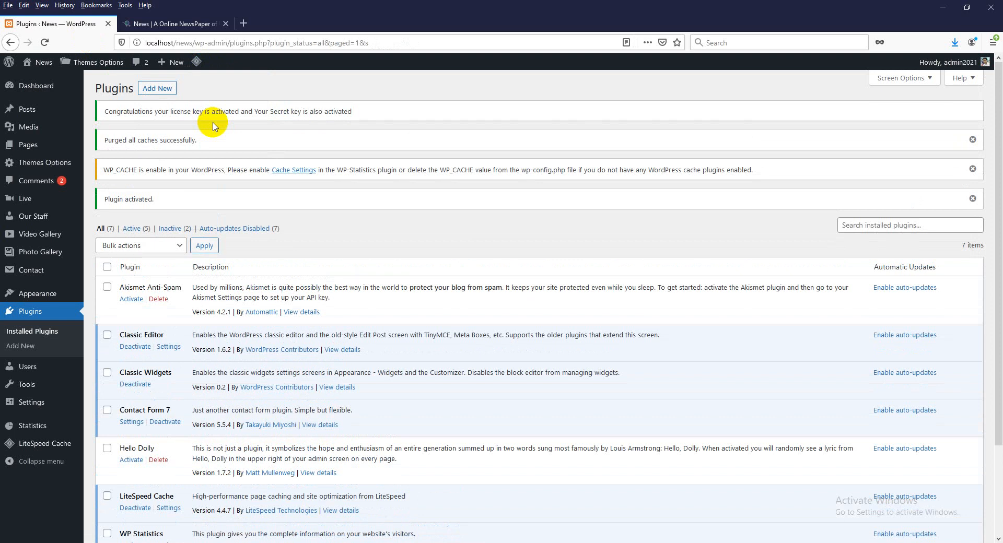
# - Reload the news site homepage in its tab and scroll down the front page
pyautogui.click(209, 23)
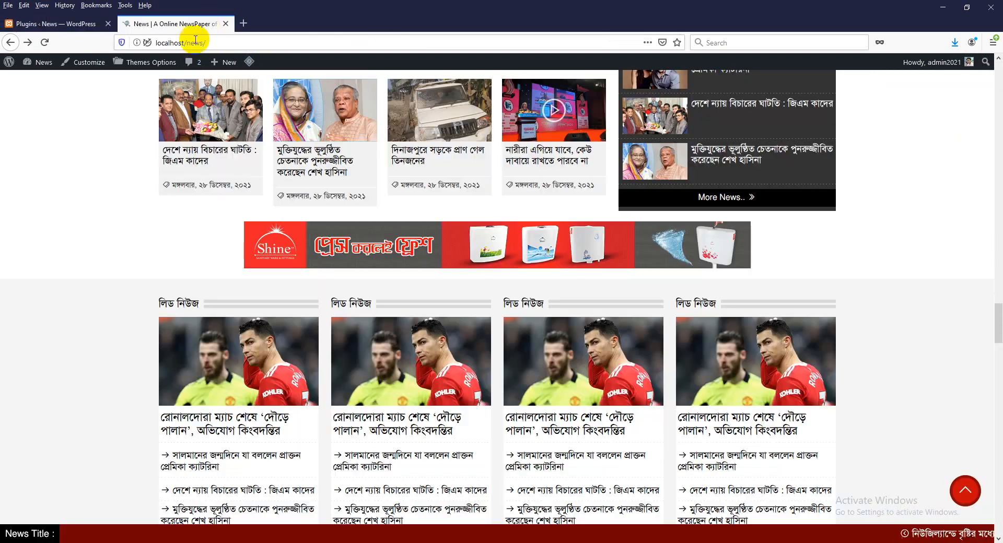
pyautogui.scroll(20, 217, 150)
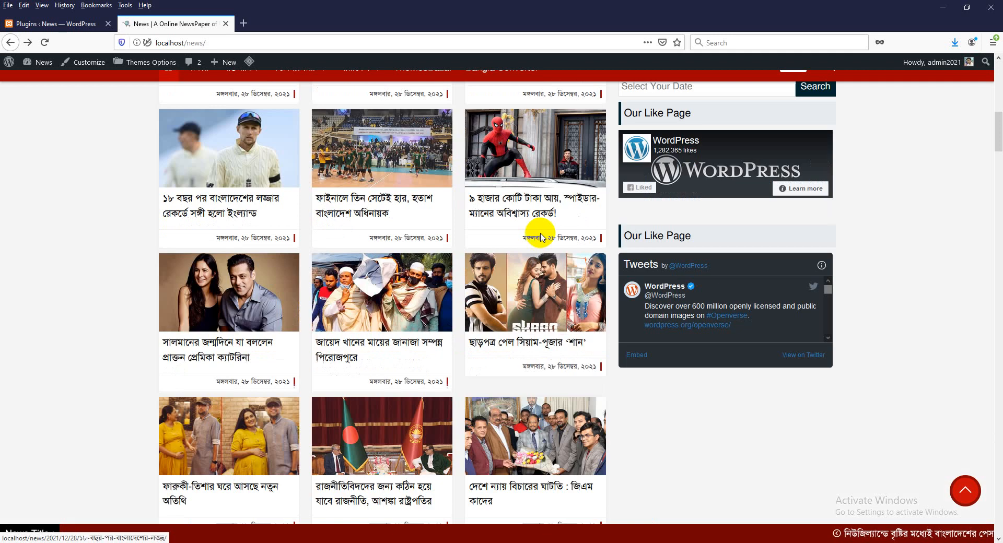
pyautogui.moveTo(992, 139); pyautogui.dragTo(489, 75)
pyautogui.click(262, 98)
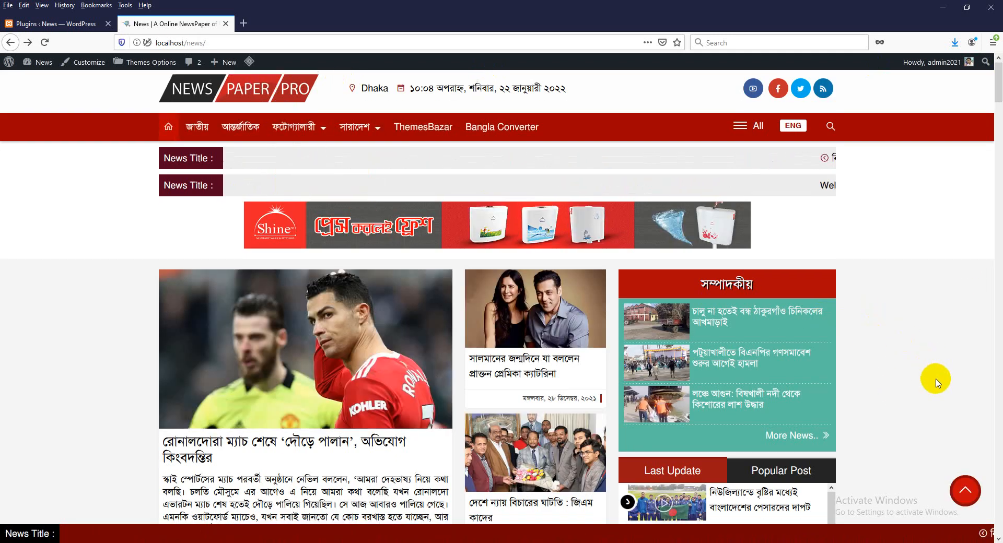
pyautogui.scroll(-5, 934, 382)
pyautogui.scroll(-5, 934, 381)
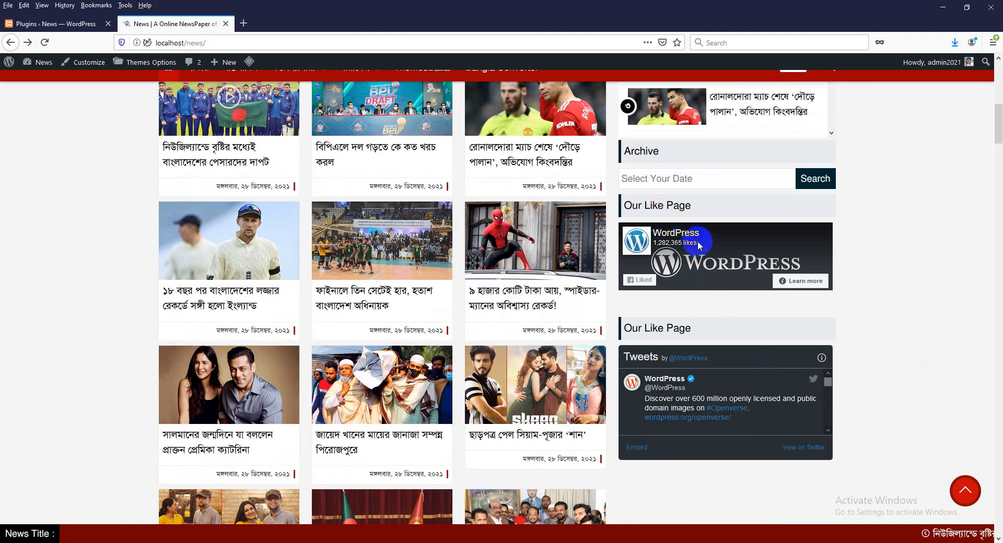
# - Highlight parts of the Our Like Page heading, then return to the Installed Plugins tab
pyautogui.moveTo(644, 208); pyautogui.dragTo(660, 210)
pyautogui.moveTo(646, 328); pyautogui.dragTo(702, 334)
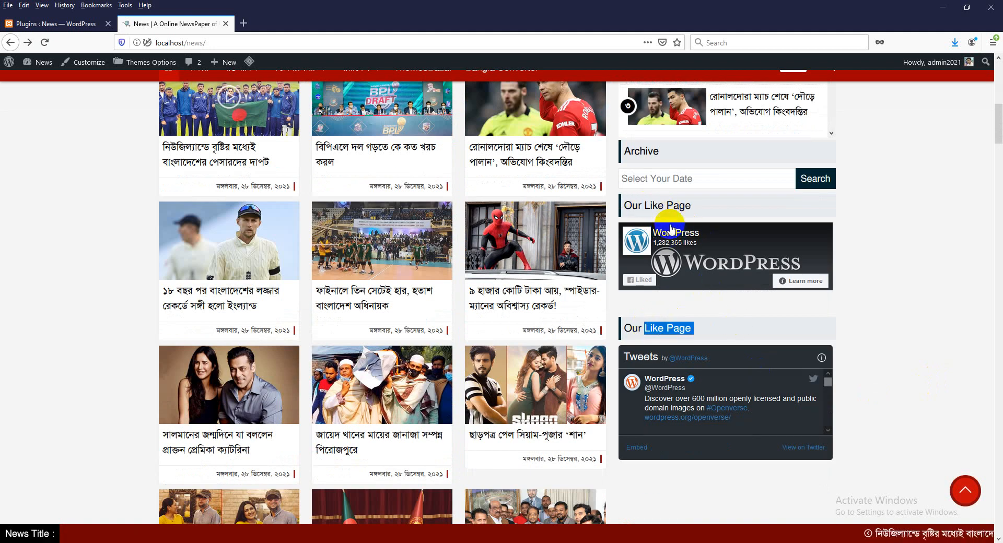
pyautogui.moveTo(646, 210); pyautogui.dragTo(676, 209)
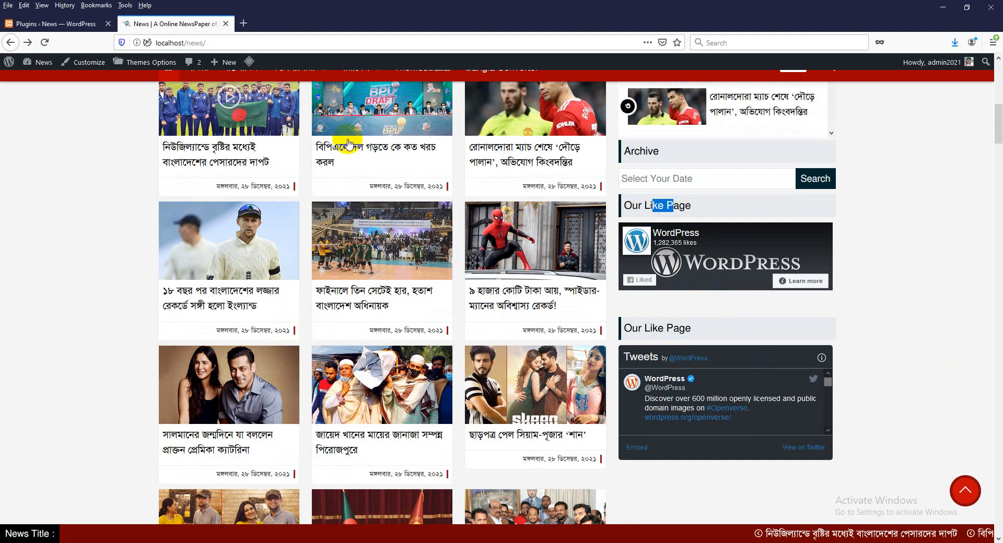
pyautogui.click(63, 23)
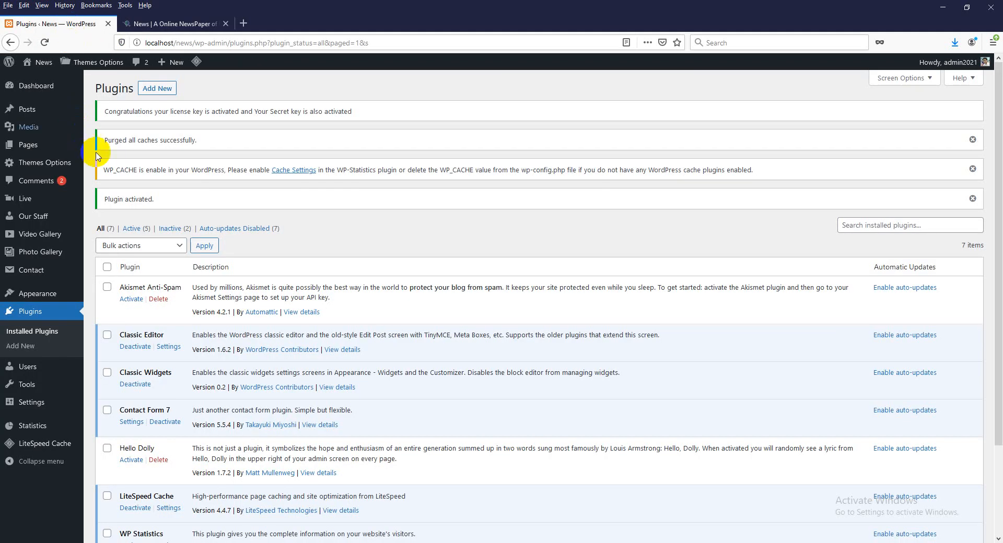
# - Search the Add Plugins directory for 'All In One WP Security & Firewall'
pyautogui.click(24, 346)
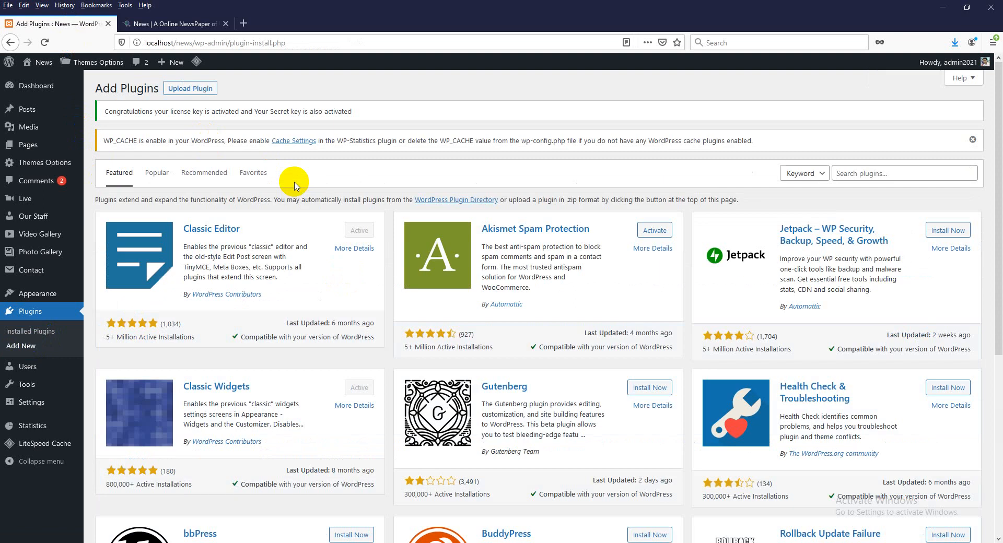
pyautogui.click(175, 24)
pyautogui.click(44, 25)
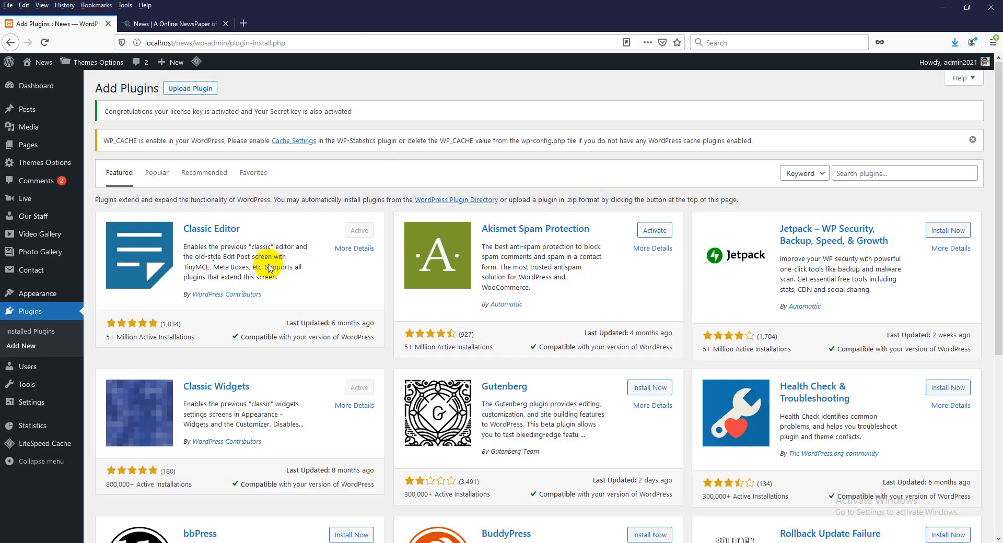
pyautogui.click(22, 346)
pyautogui.click(890, 174)
pyautogui.write('All In One WP Security & Firewall')
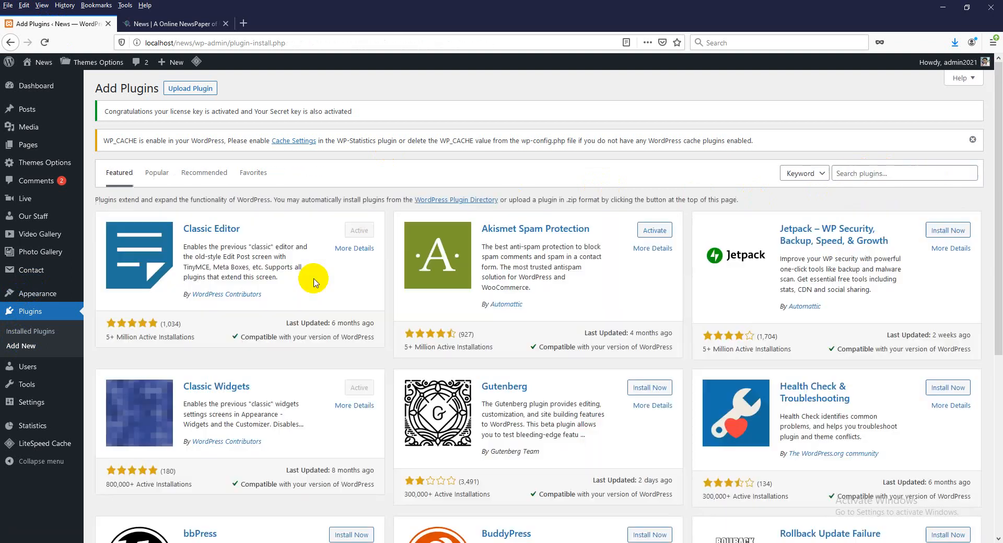
pyautogui.click(868, 174)
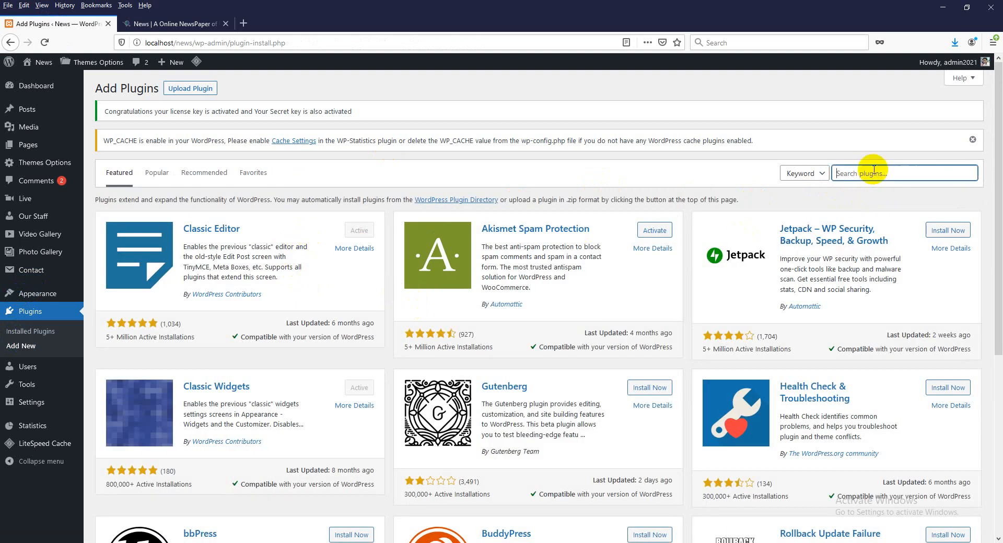
pyautogui.write('All In One WP Security & Firewall')
pyautogui.press('Return')
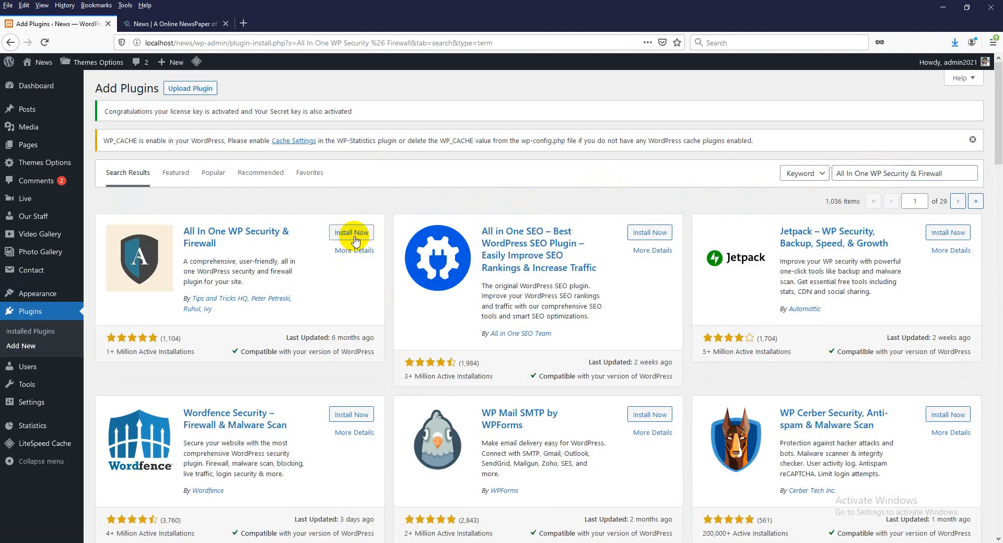
# - Install All In One WP Security & Firewall from its search card and activate it
pyautogui.click(353, 235)
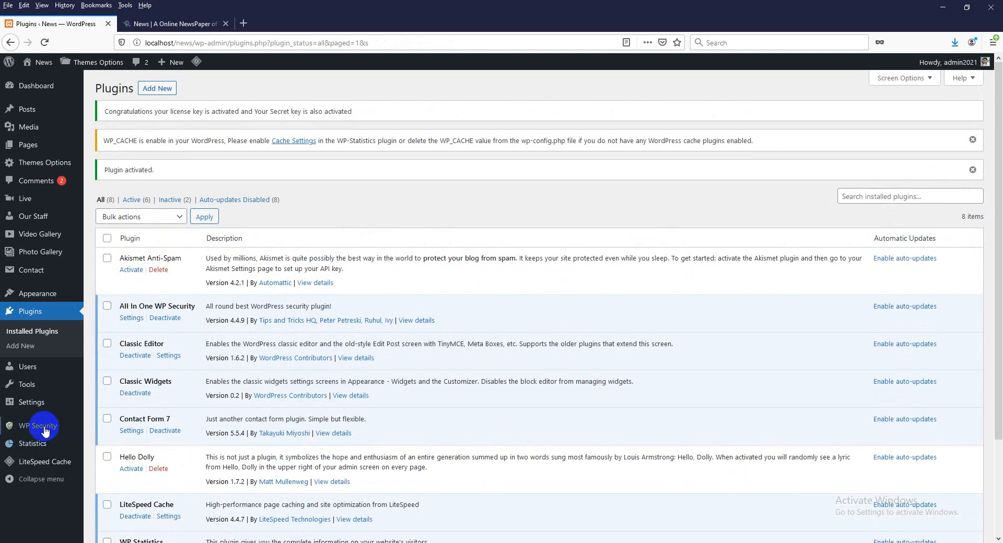
pyautogui.moveTo(39, 426)
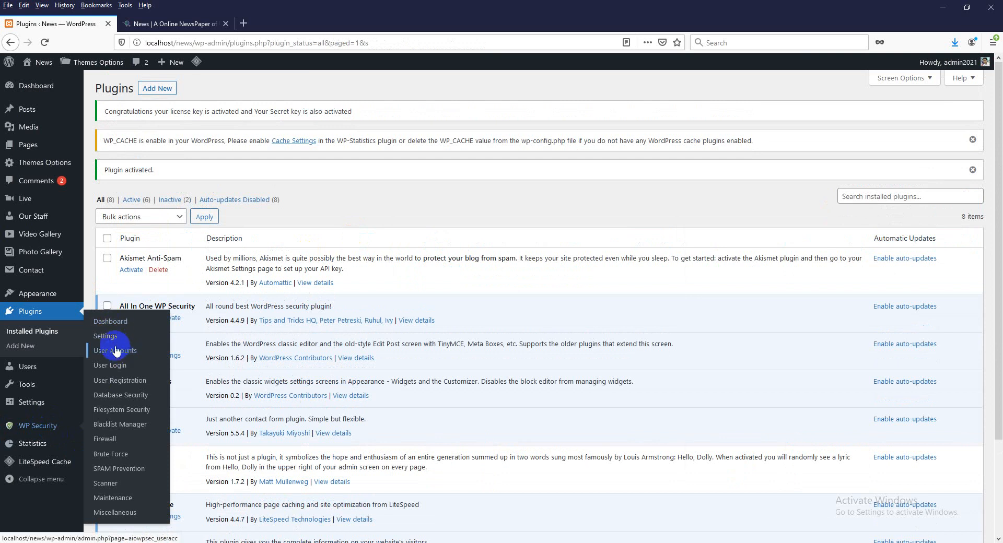
# - Review WP Security's User Accounts and User Login settings pages
pyautogui.click(116, 351)
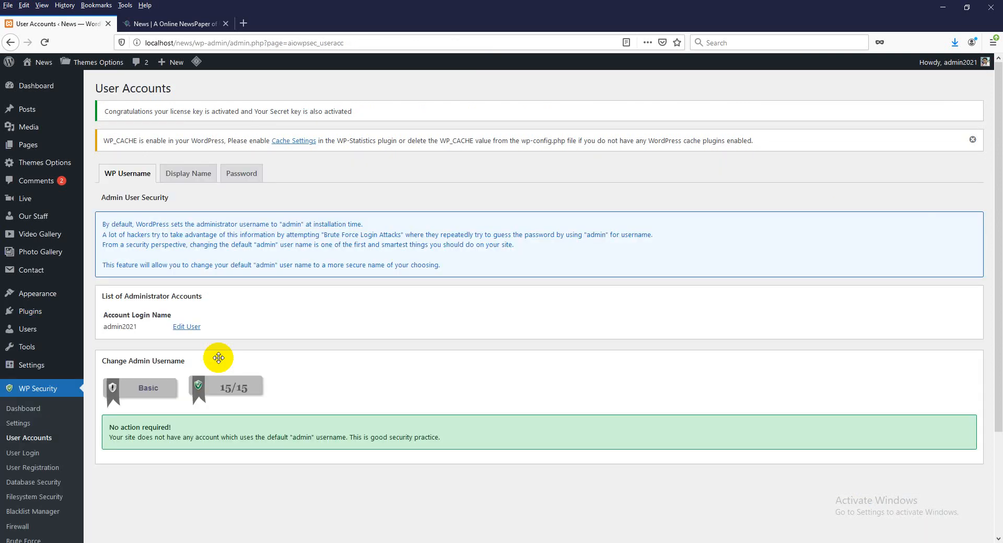
pyautogui.scroll(-3, 157, 397)
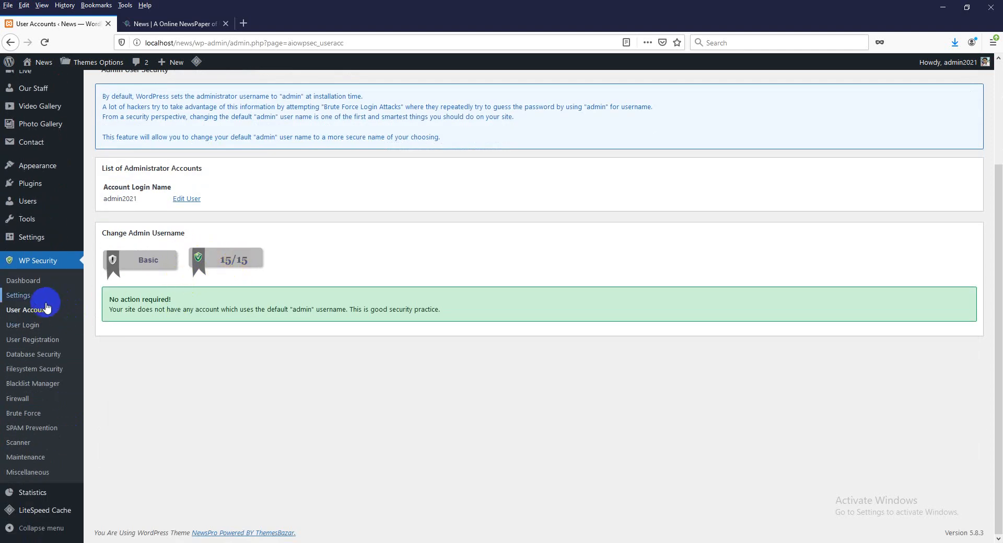
pyautogui.click(20, 325)
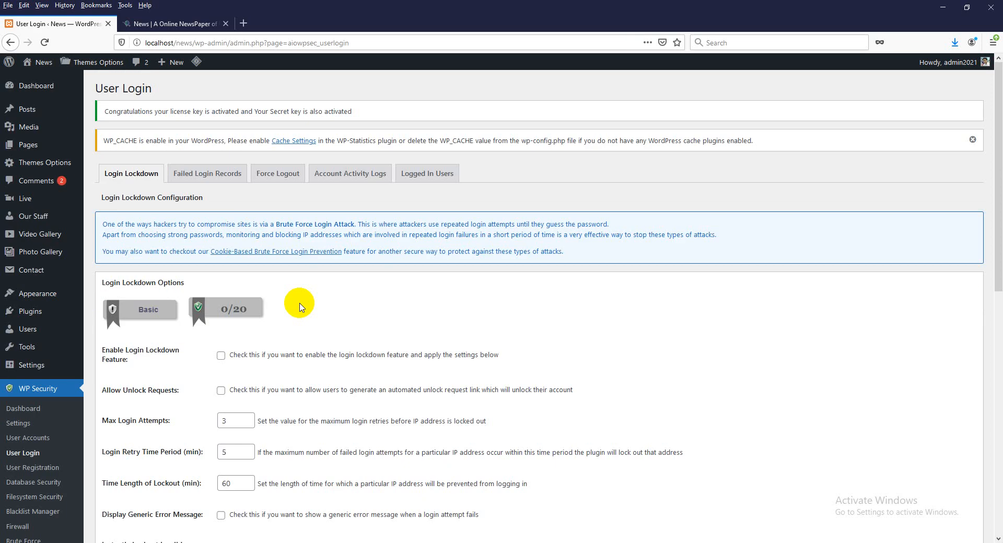
pyautogui.scroll(-3, 225, 314)
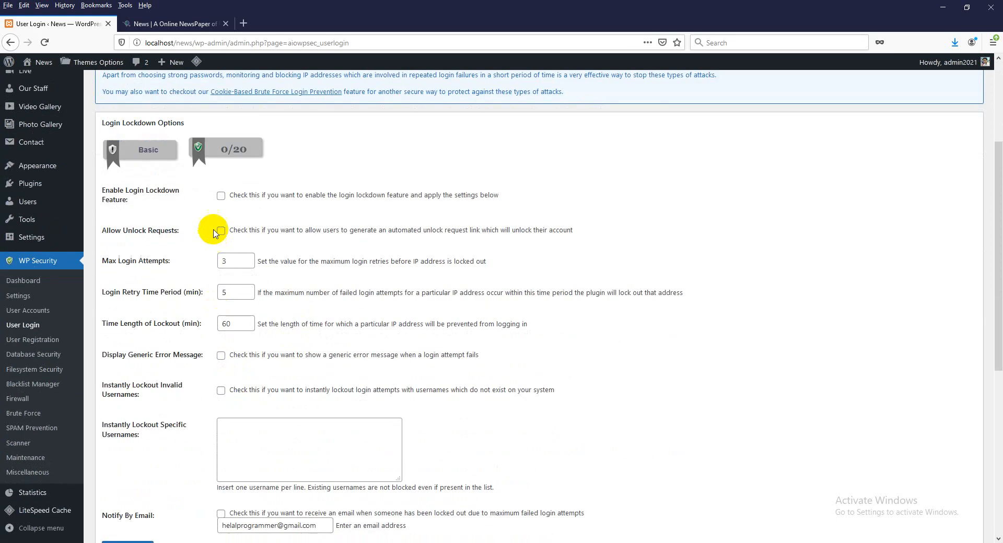
pyautogui.scroll(-4, 259, 450)
# - Check WP Security's User Registration settings, leaving manual approval off, then go to Settings > General
pyautogui.click(30, 340)
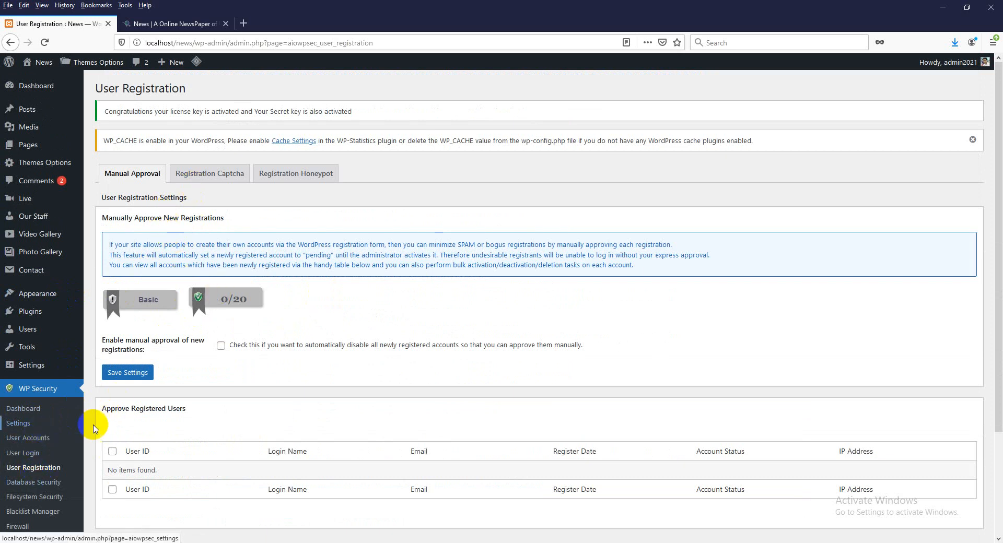
pyautogui.scroll(-3, 178, 430)
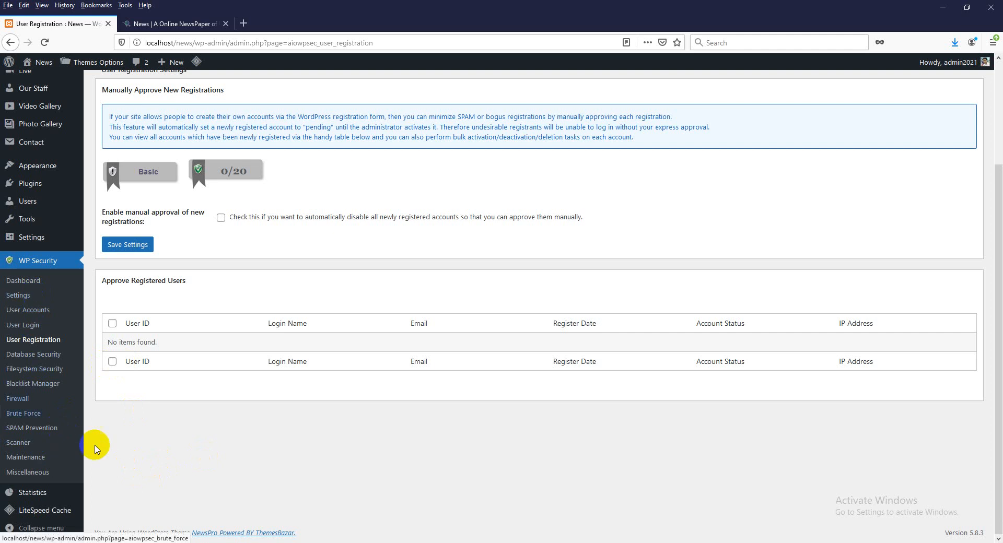
pyautogui.click(63, 502)
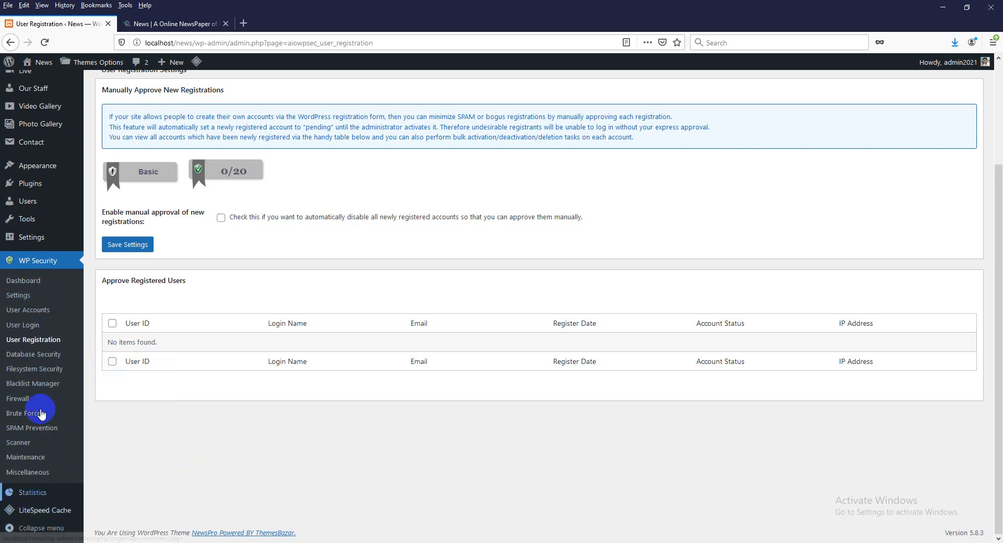
pyautogui.moveTo(31, 237)
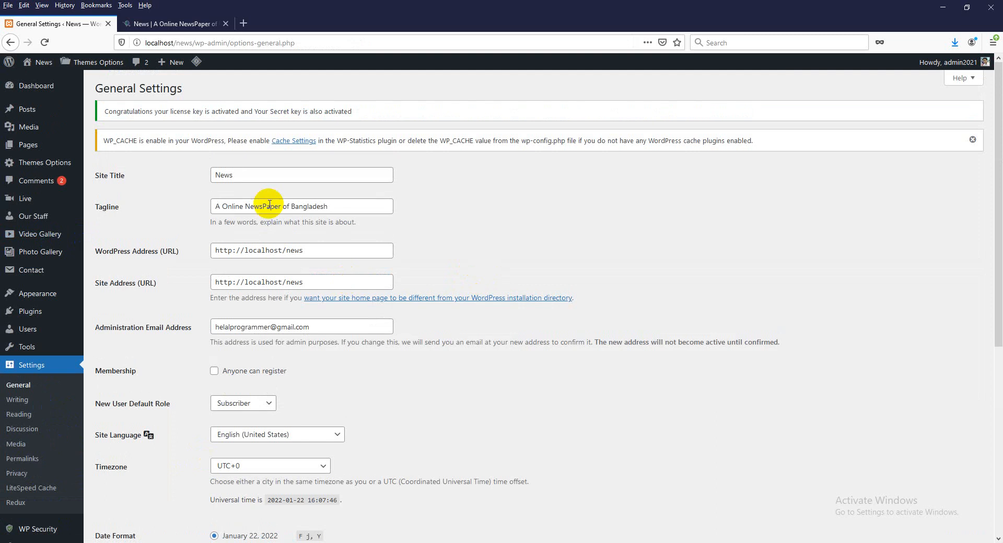
# - Look over the Site Title 'News', tagline, WordPress Address and administration email fields
pyautogui.click(243, 178)
pyautogui.doubleClick(242, 178)
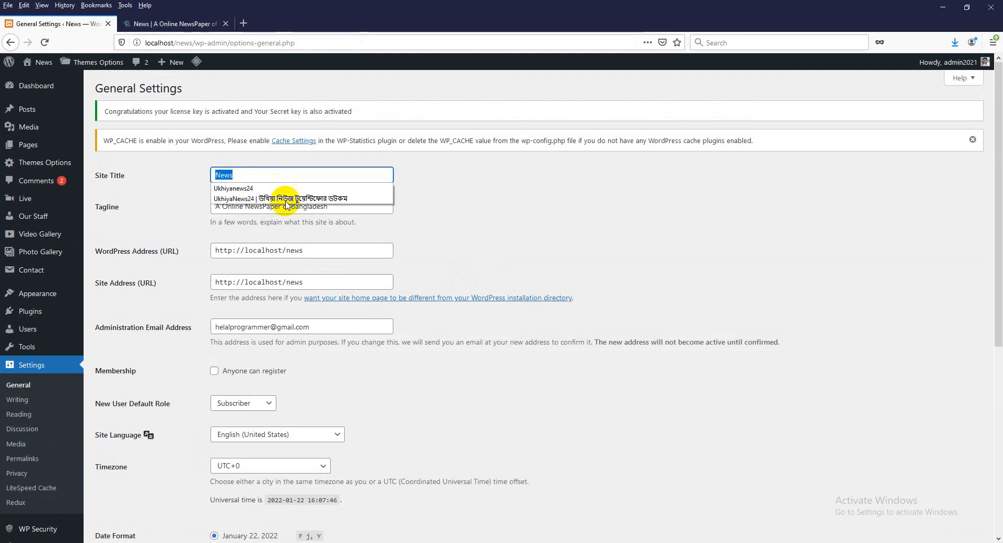
pyautogui.press('Escape')
pyautogui.click(449, 217)
pyautogui.tripleClick(281, 203)
pyautogui.click(524, 240)
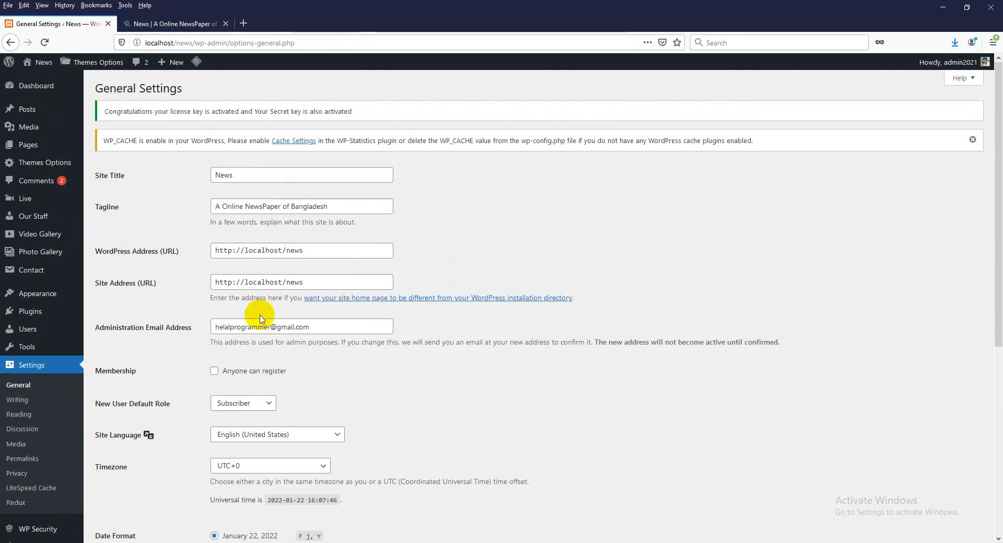
pyautogui.scroll(-1, 248, 208)
pyautogui.tripleClick(269, 197)
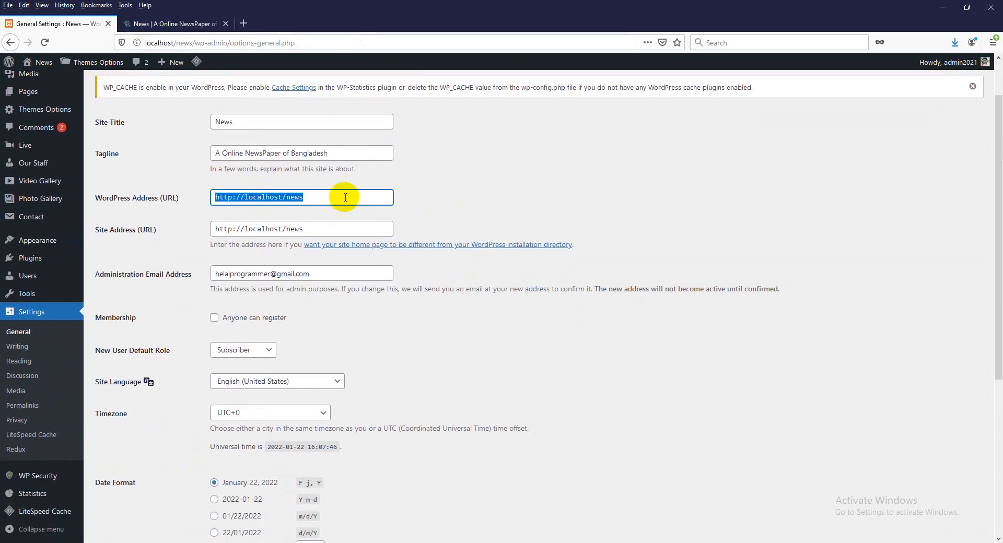
pyautogui.doubleClick(264, 197)
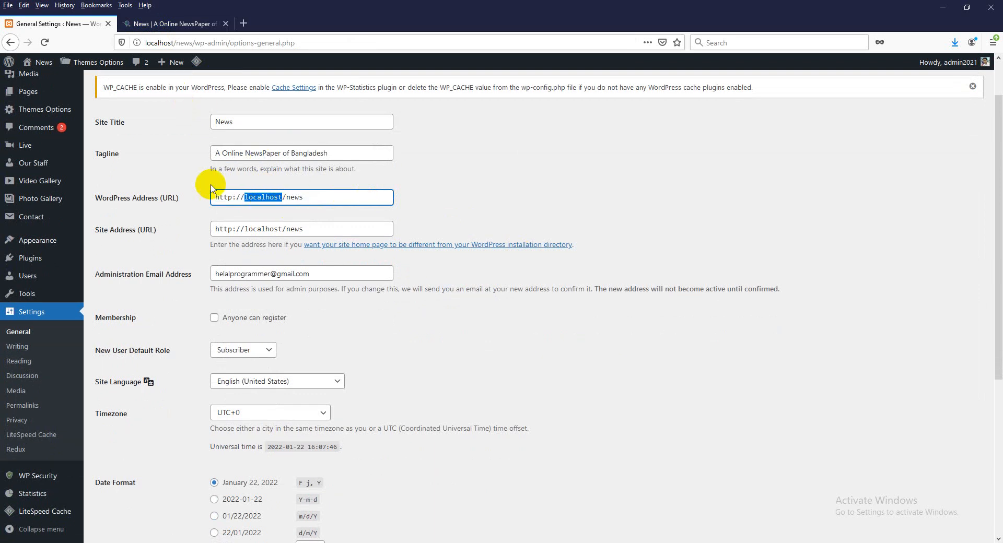
pyautogui.tripleClick(256, 273)
# - Set the site Timezone to UTC+6 and save the general settings
pyautogui.scroll(-2, 411, 376)
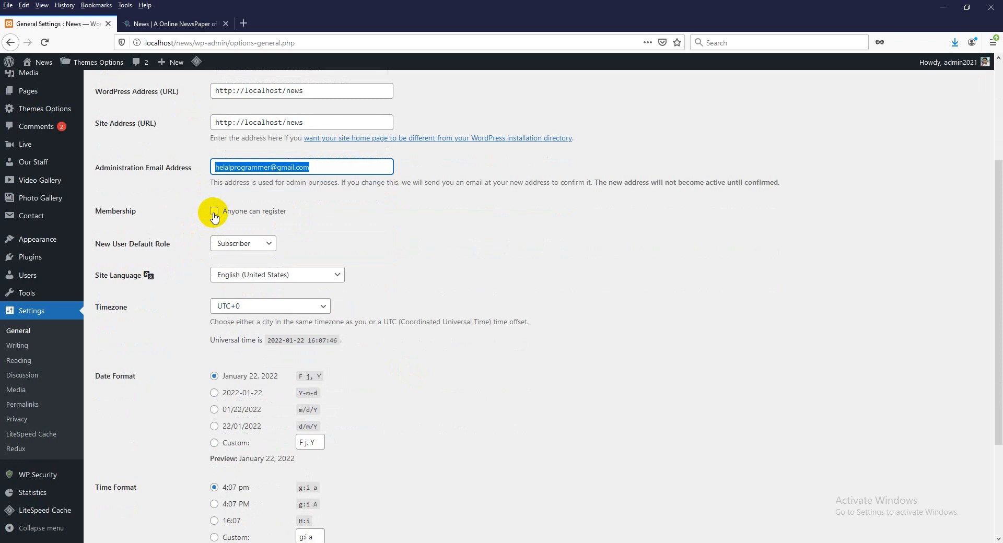
pyautogui.scroll(-2, 416, 343)
pyautogui.click(255, 201)
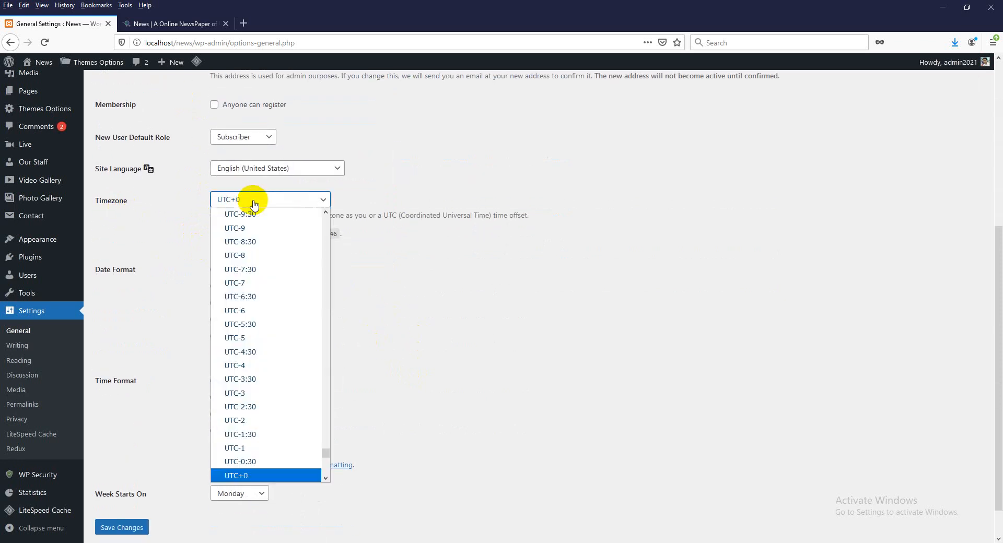
pyautogui.scroll(-7, 269, 357)
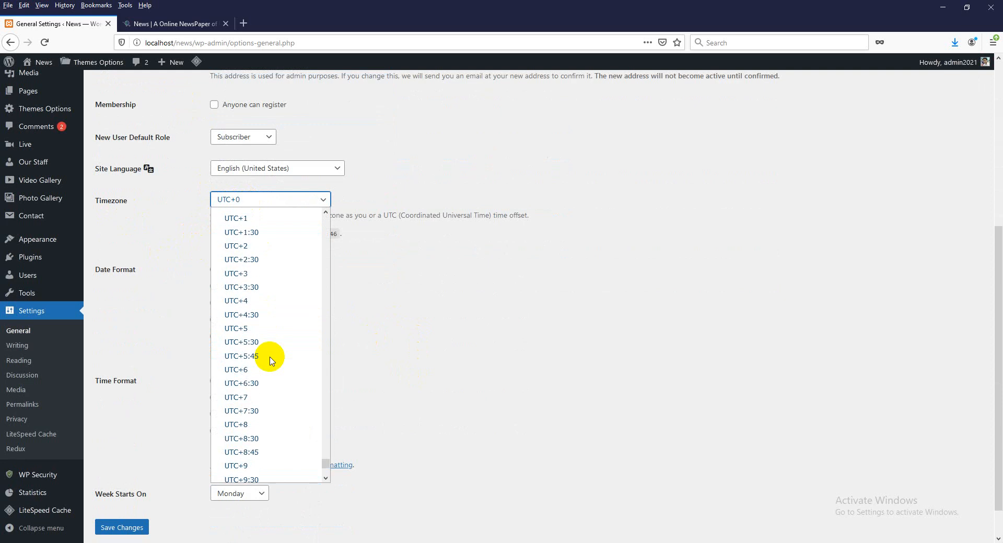
pyautogui.click(256, 370)
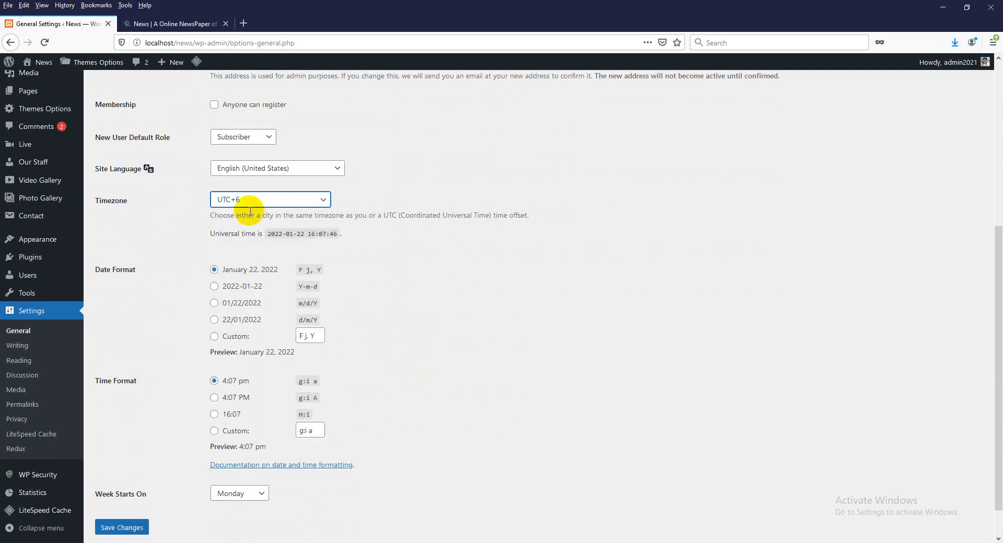
pyautogui.click(134, 526)
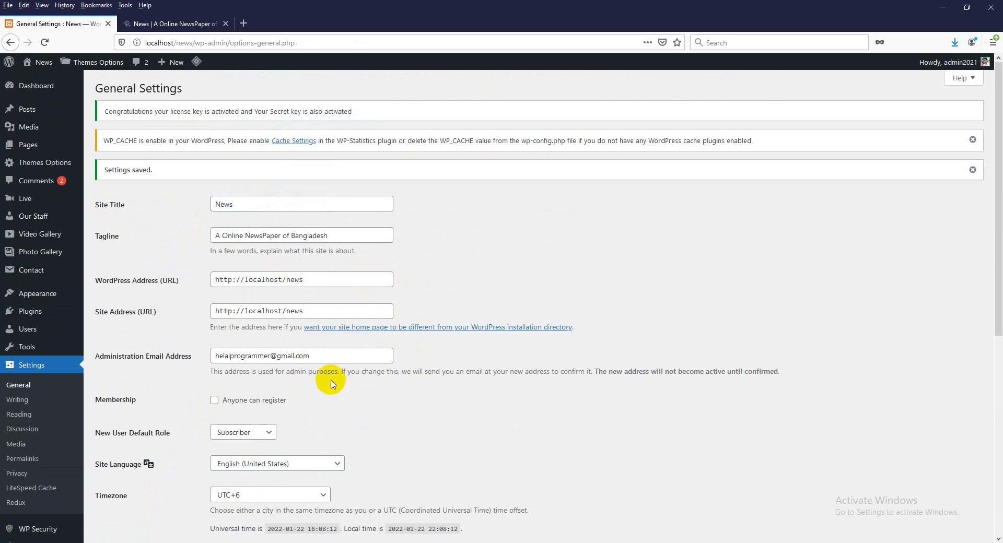
pyautogui.scroll(-3, 329, 381)
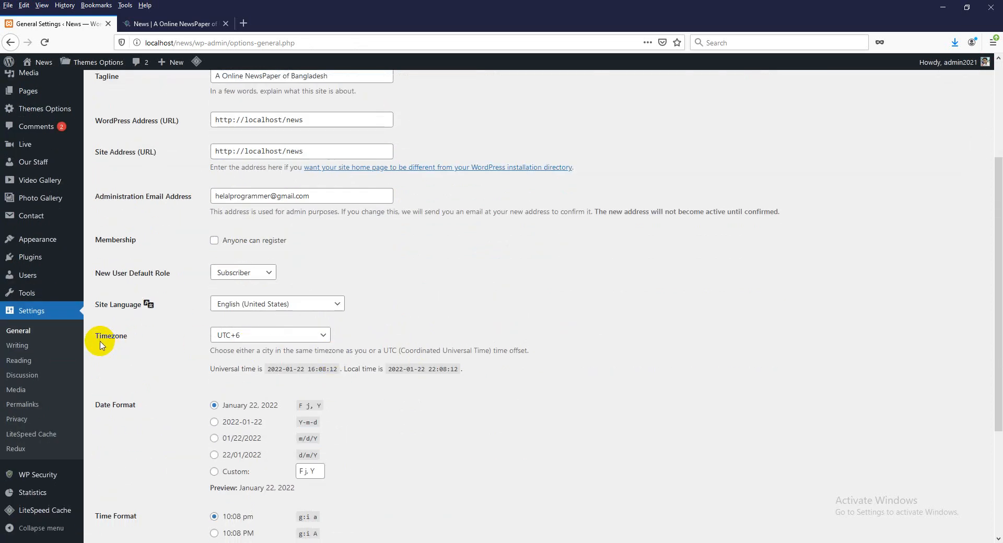
pyautogui.moveTo(95, 343); pyautogui.dragTo(437, 345)
pyautogui.click(144, 390)
# - Go through Writing and Reading settings to Permalinks, then view the news site's front page
pyautogui.click(16, 346)
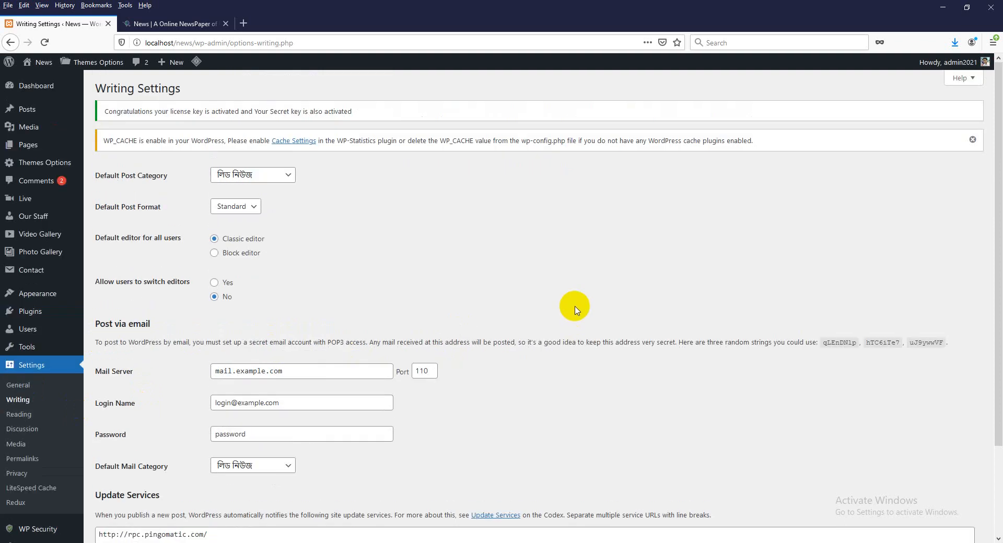
pyautogui.scroll(-3, 330, 339)
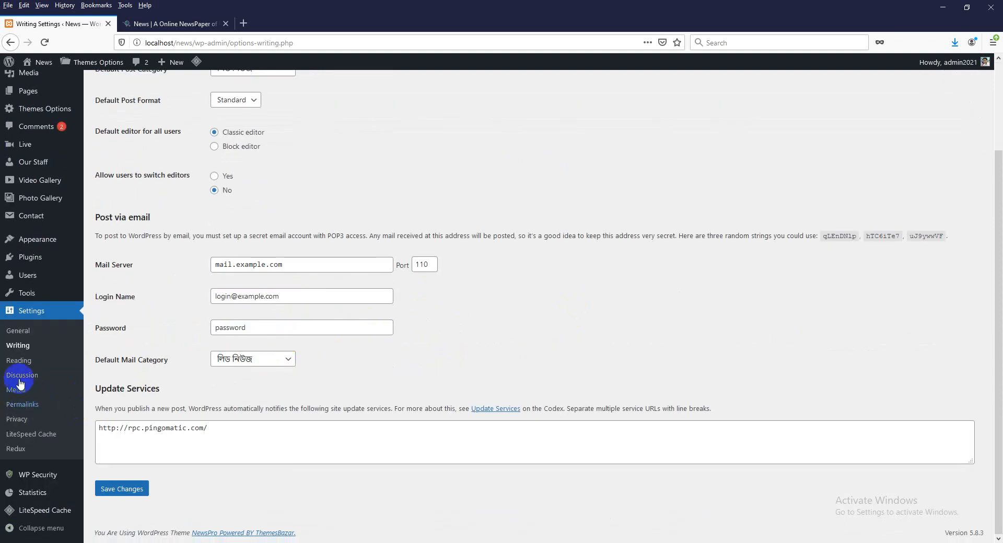
pyautogui.click(18, 360)
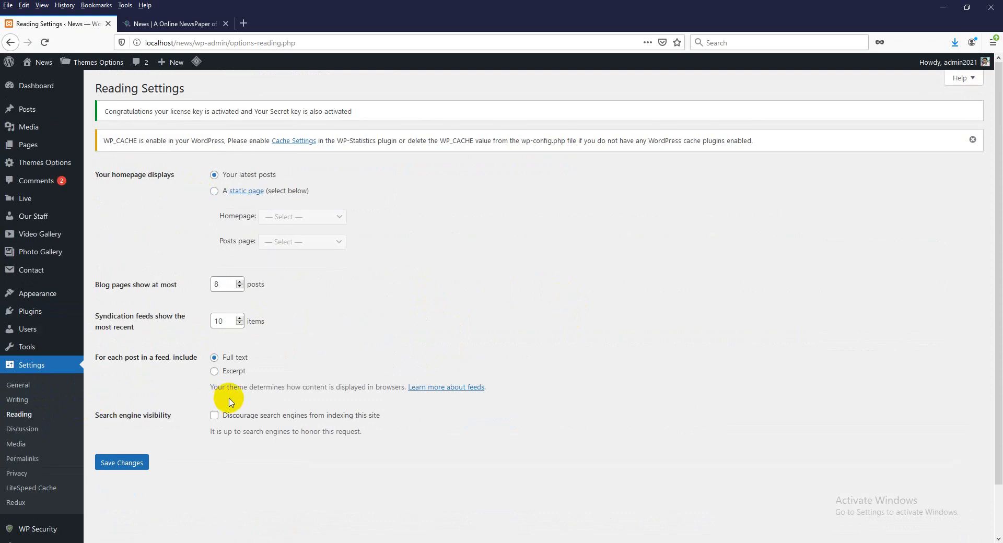
pyautogui.click(27, 464)
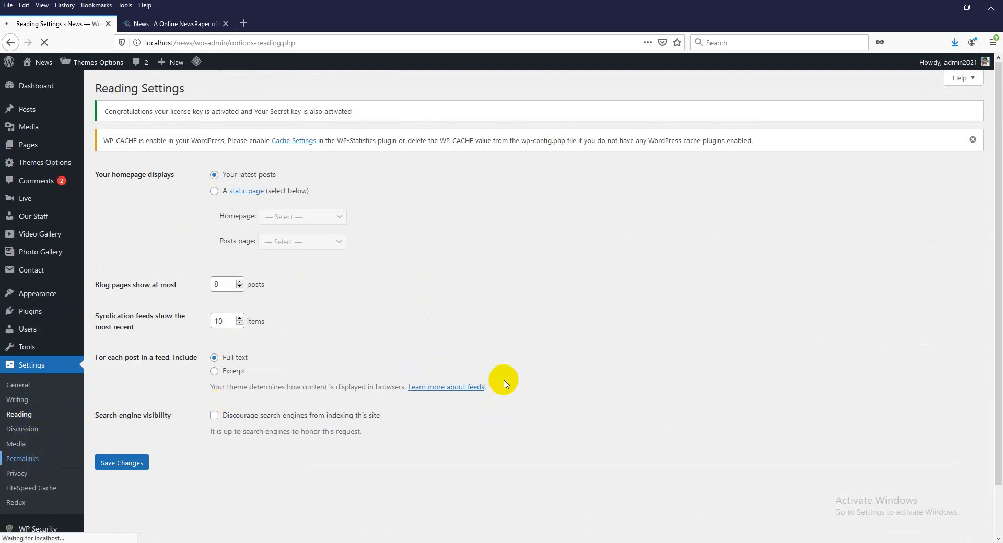
pyautogui.click(131, 24)
pyautogui.scroll(10, 432, 262)
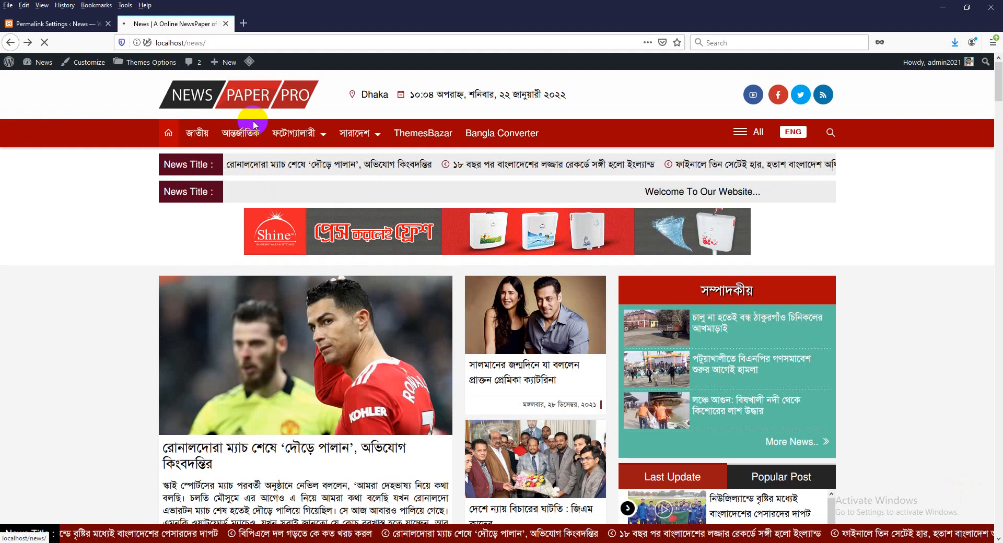
pyautogui.click(506, 385)
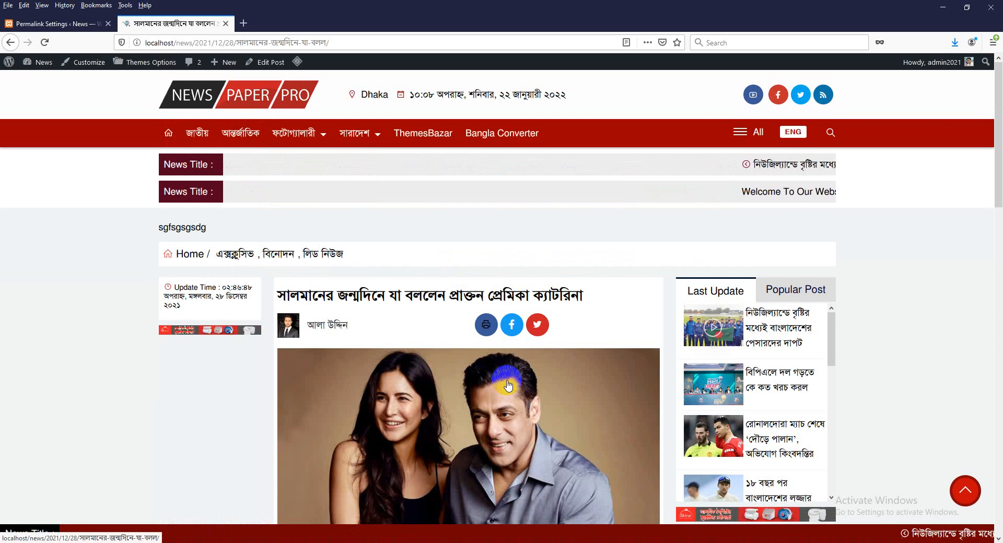
pyautogui.click(314, 42)
pyautogui.click(302, 42)
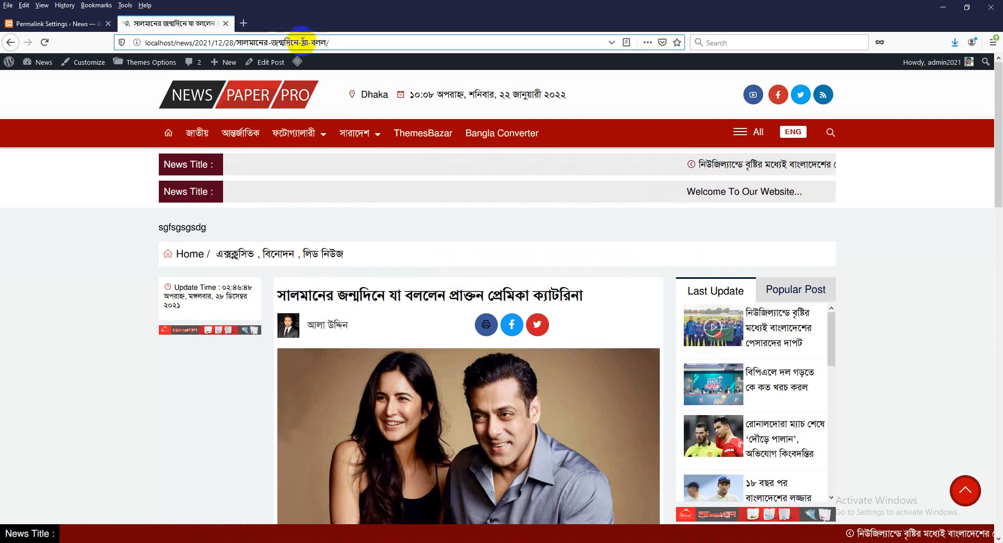
pyautogui.write('5774')
pyautogui.press('Return')
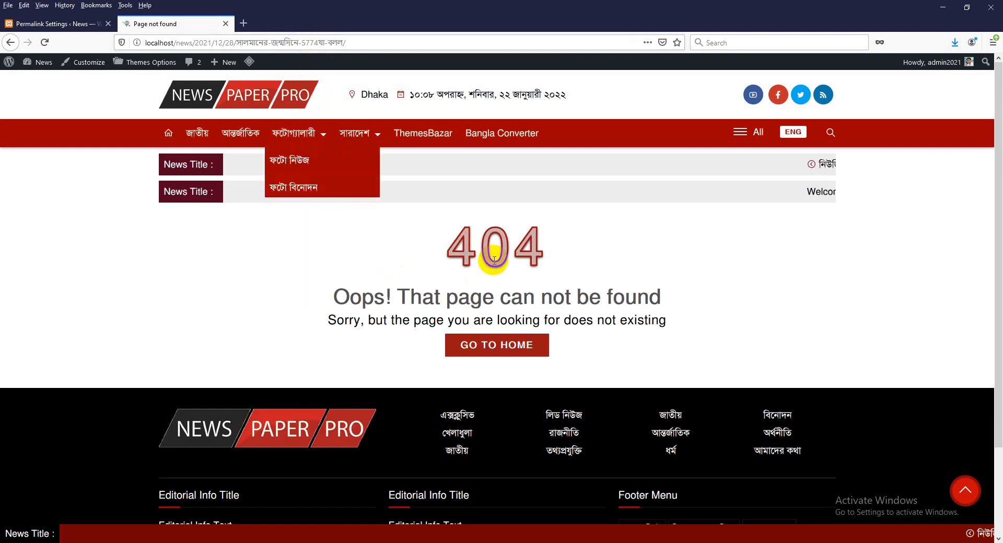
pyautogui.click(227, 99)
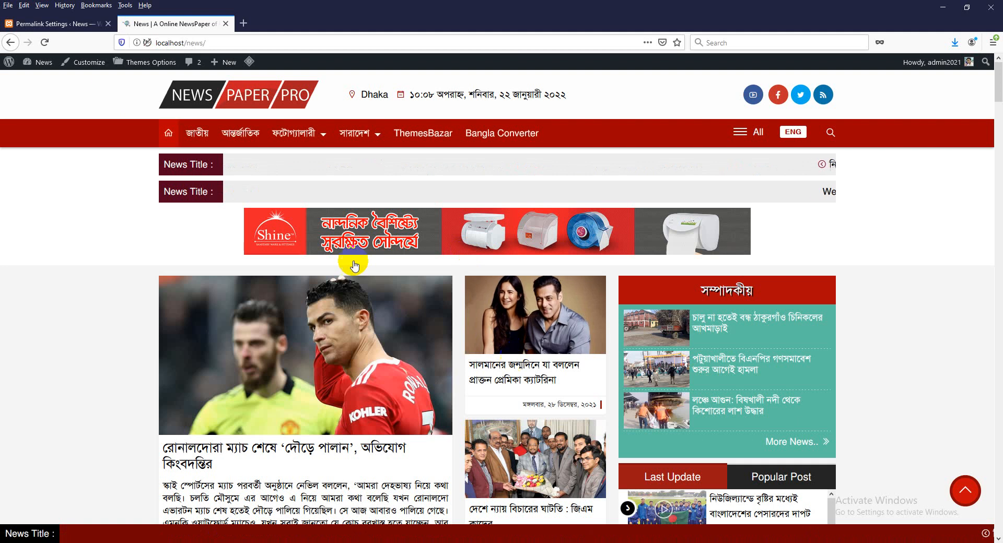
# - Choose the Post name permalink structure, save it, and return to the news site tab
pyautogui.click(64, 31)
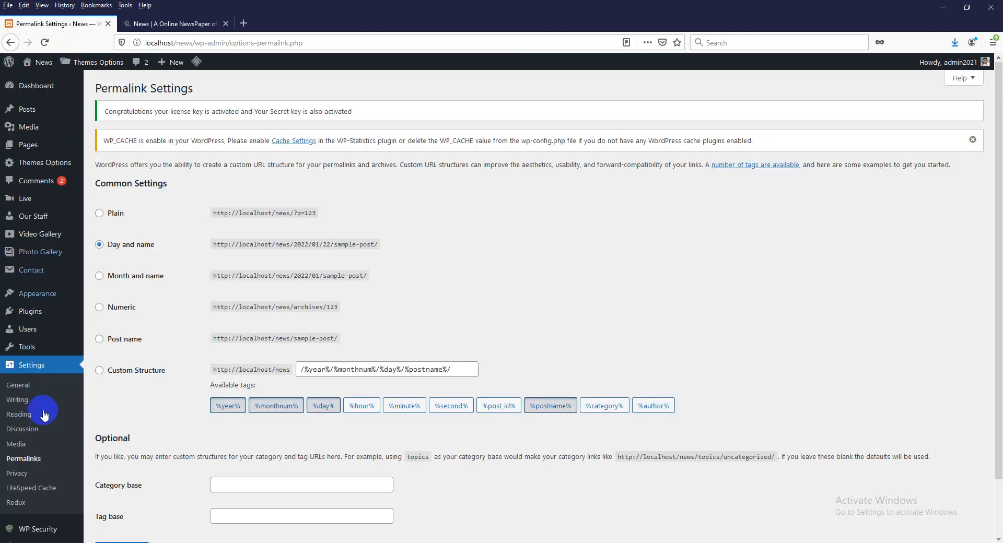
pyautogui.click(27, 459)
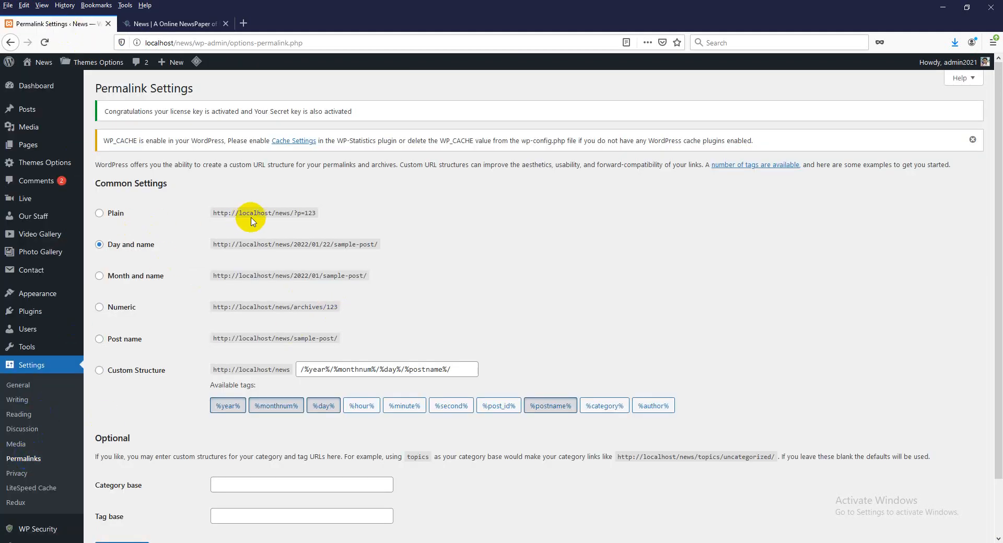
pyautogui.click(126, 341)
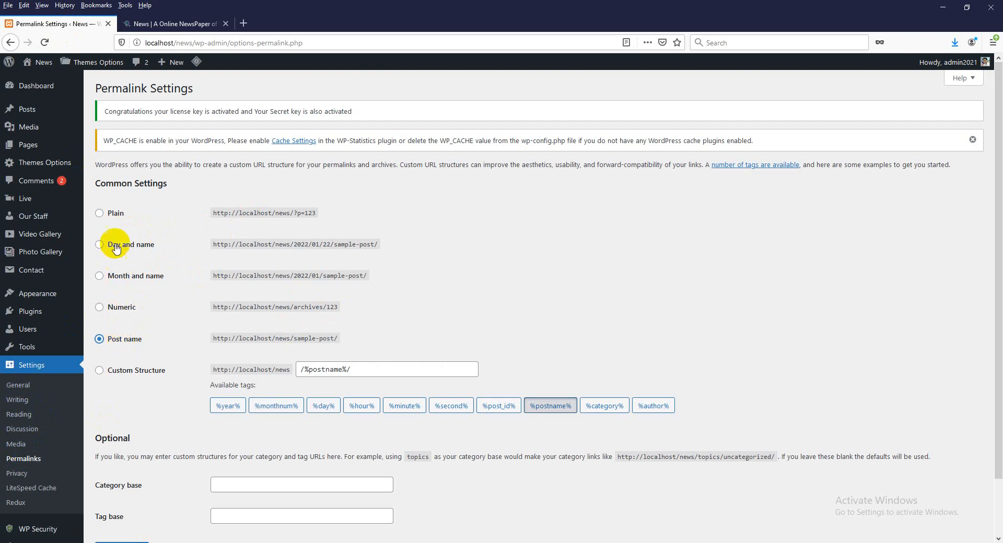
pyautogui.click(106, 214)
pyautogui.click(107, 243)
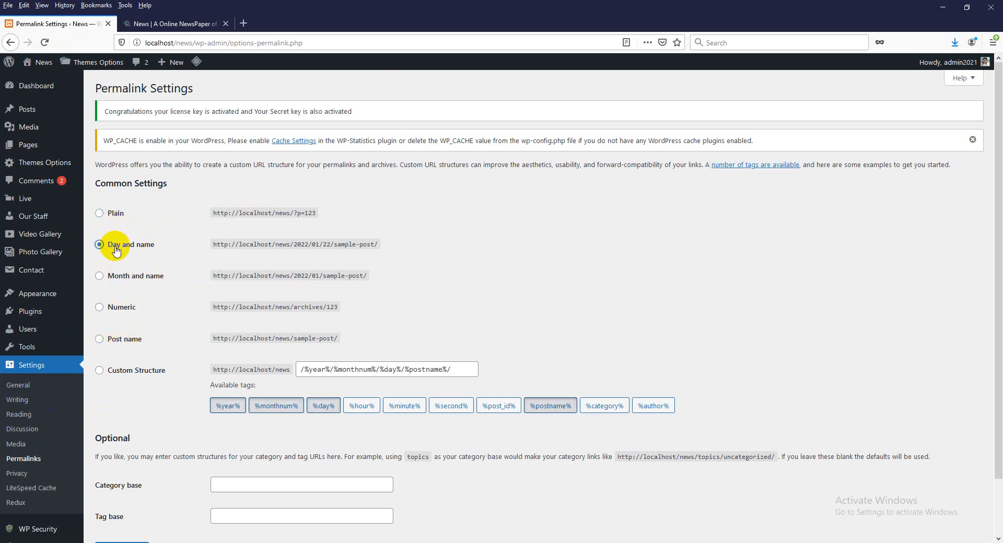
pyautogui.click(119, 312)
pyautogui.click(120, 342)
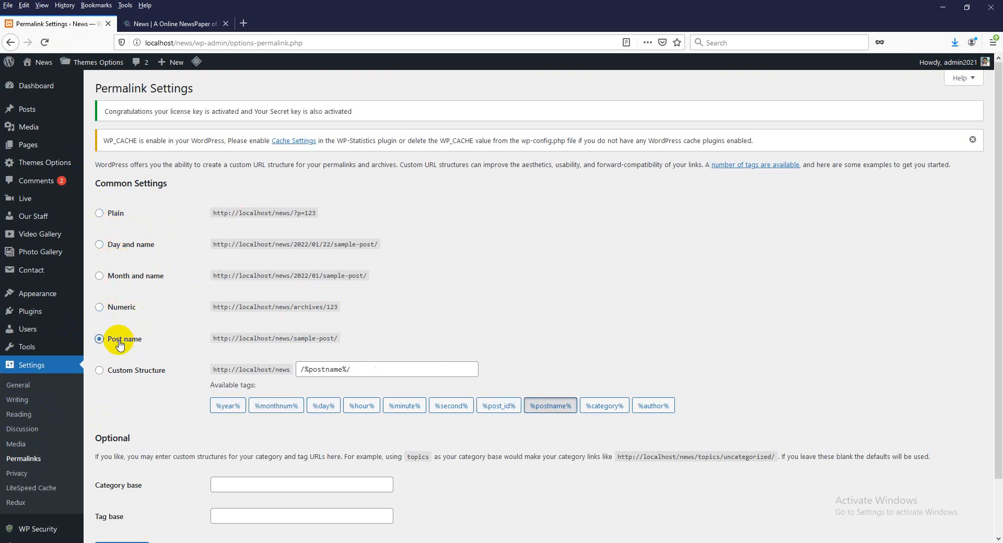
pyautogui.scroll(-1, 177, 376)
pyautogui.click(122, 488)
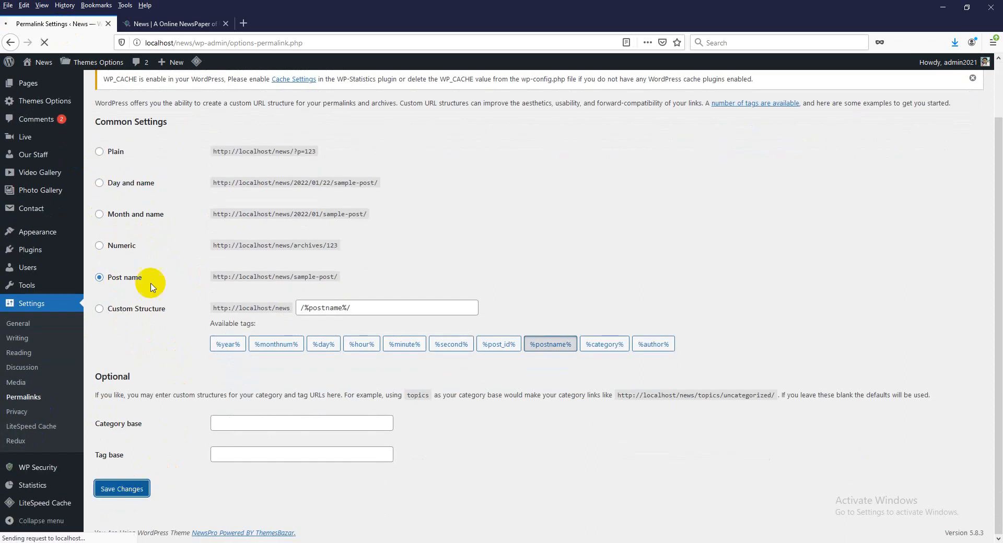
pyautogui.click(168, 23)
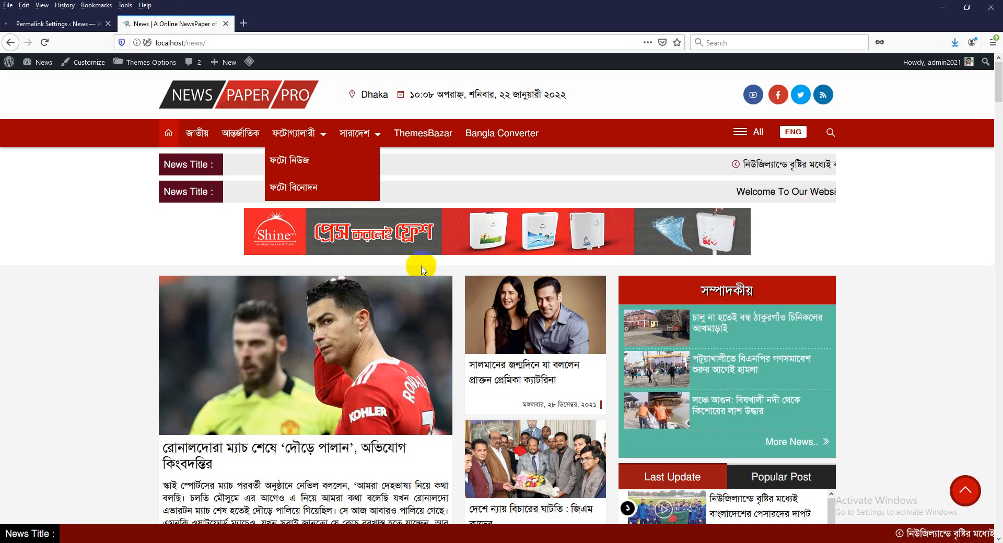
pyautogui.click(52, 25)
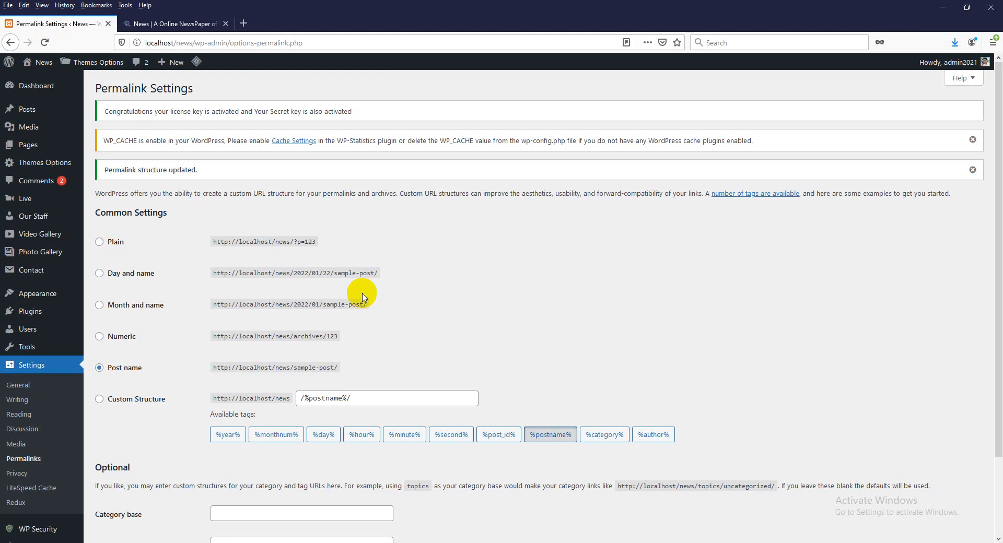
pyautogui.click(168, 23)
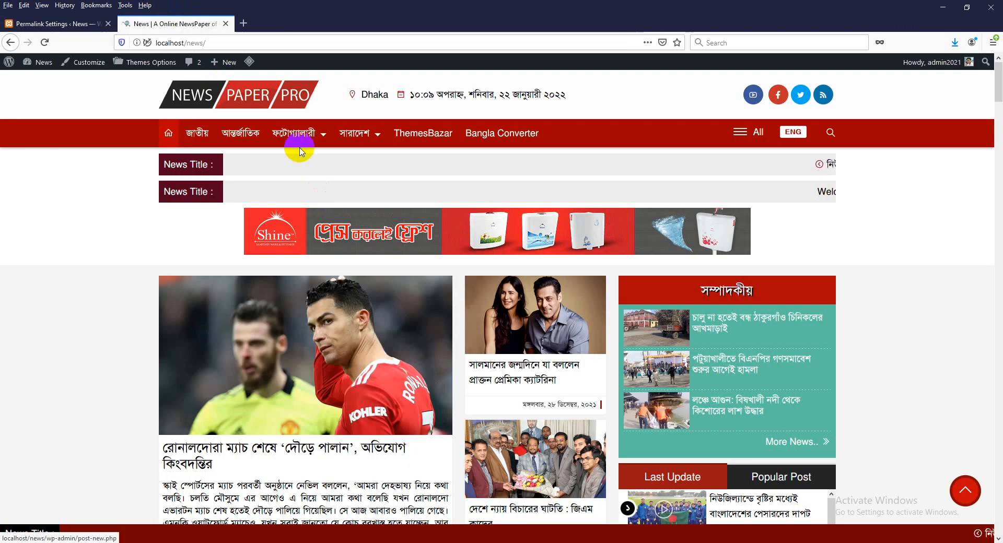
# - Recheck Permalink Settings, then open the news site's featured article to see its post-name address
pyautogui.click(55, 23)
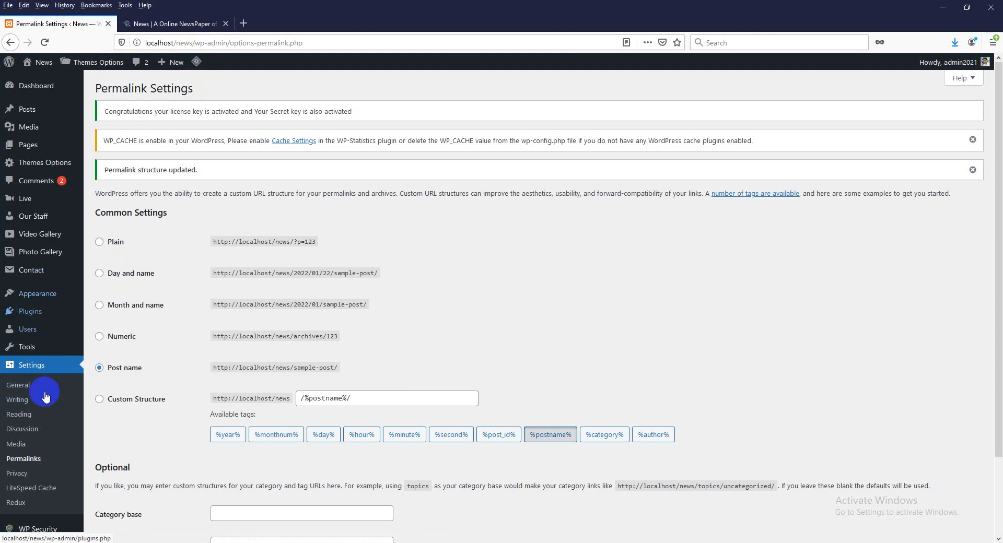
pyautogui.scroll(-2, 49, 502)
pyautogui.moveTo(41, 483)
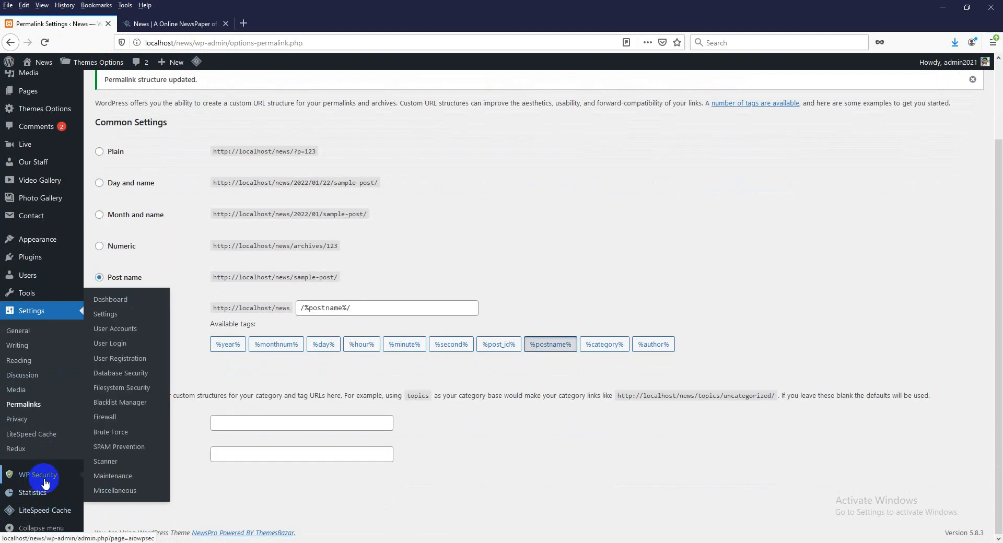
pyautogui.click(167, 24)
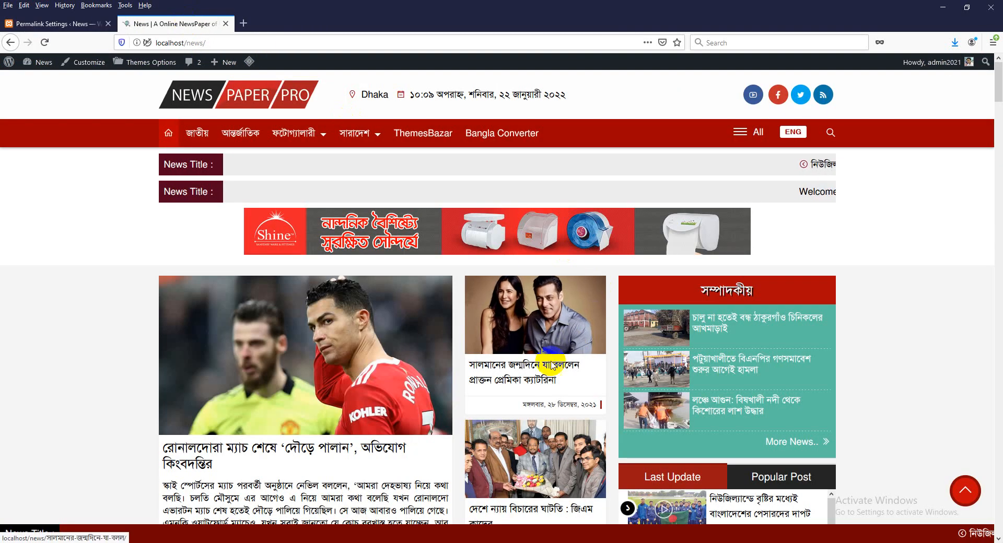
pyautogui.moveTo(415, 94); pyautogui.dragTo(568, 95)
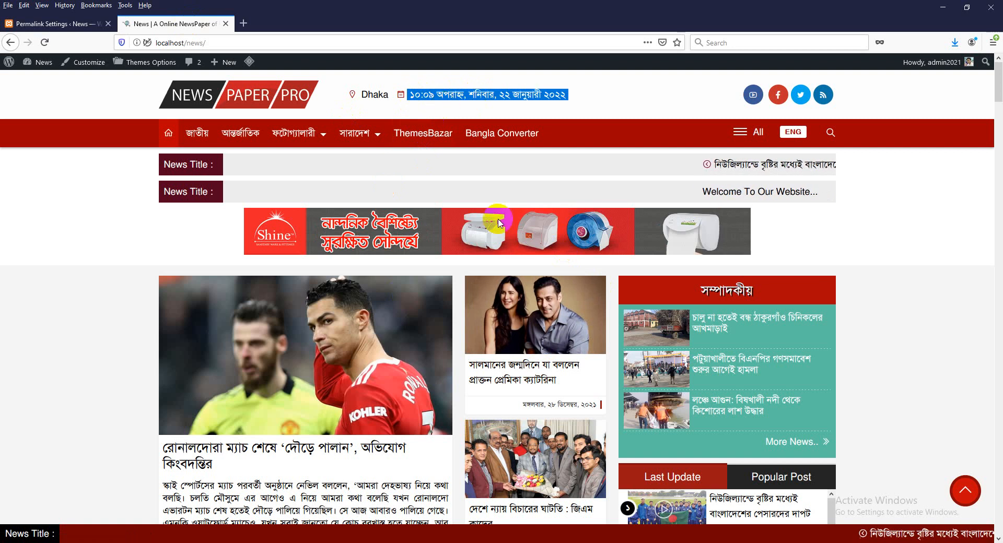
pyautogui.click(531, 383)
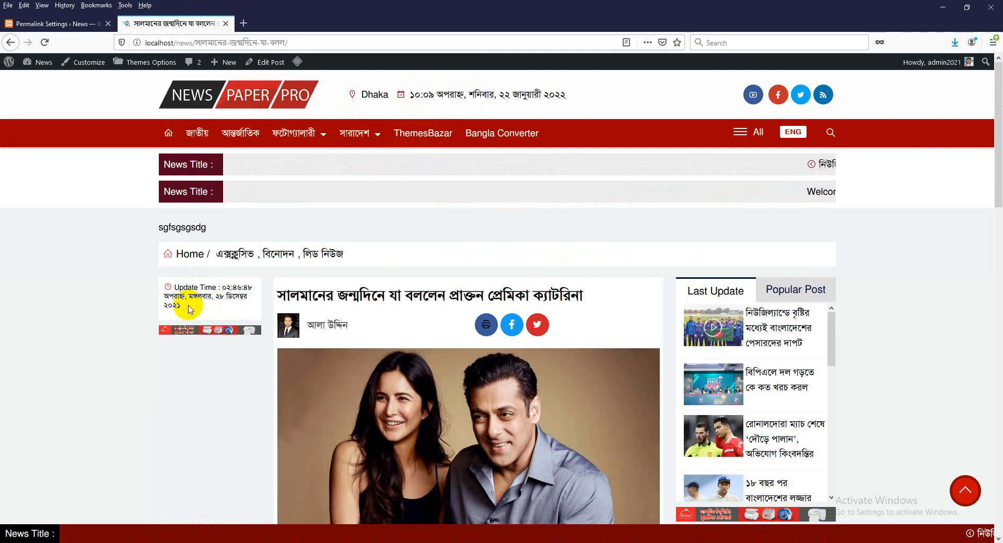
# - Show the sidebar Popular Post list and reopen the featured article before going back home
pyautogui.click(778, 303)
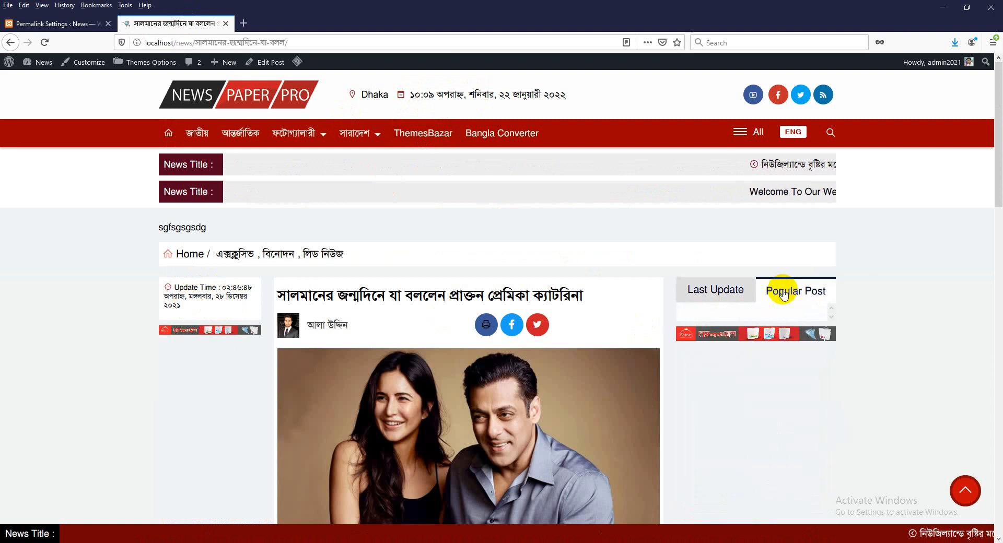
pyautogui.click(246, 96)
pyautogui.click(73, 23)
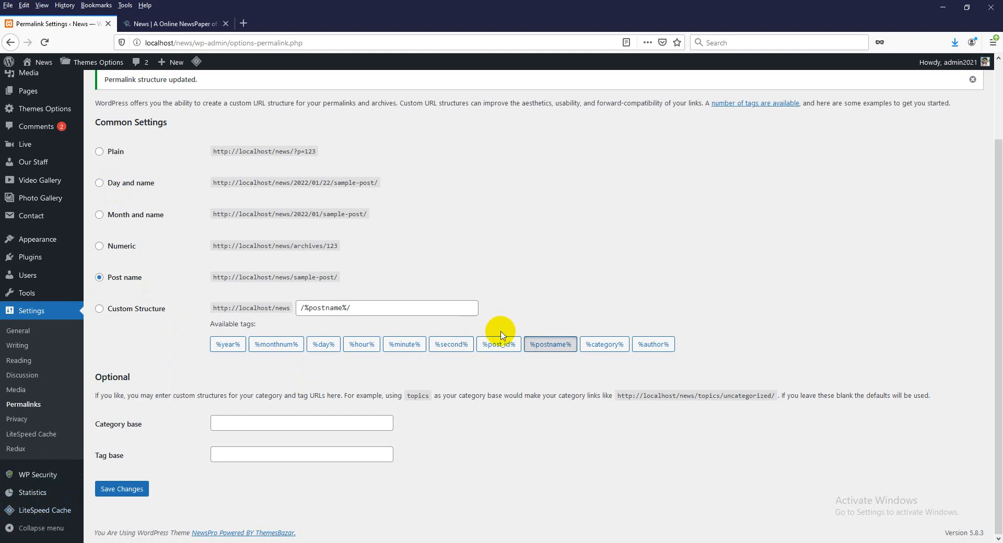
pyautogui.click(184, 24)
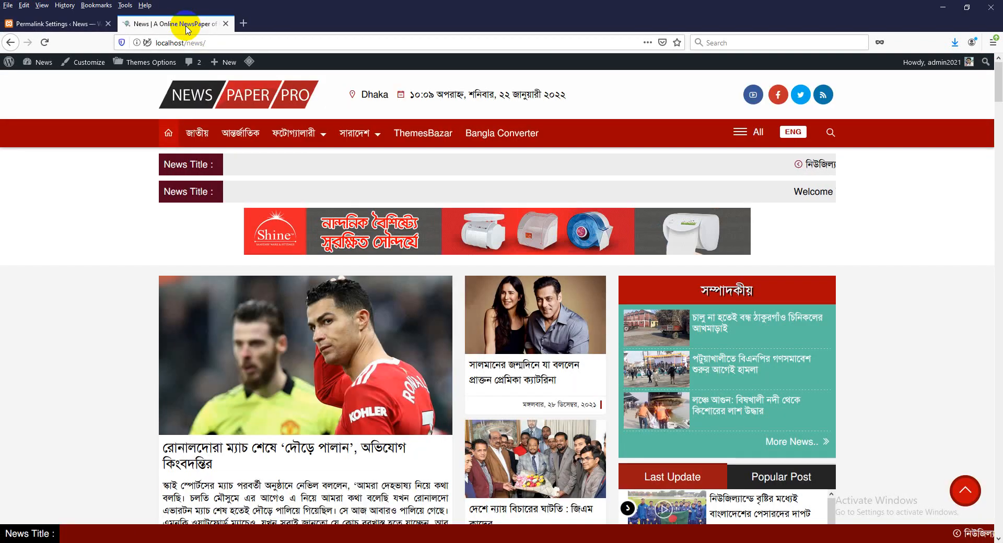
pyautogui.click(505, 380)
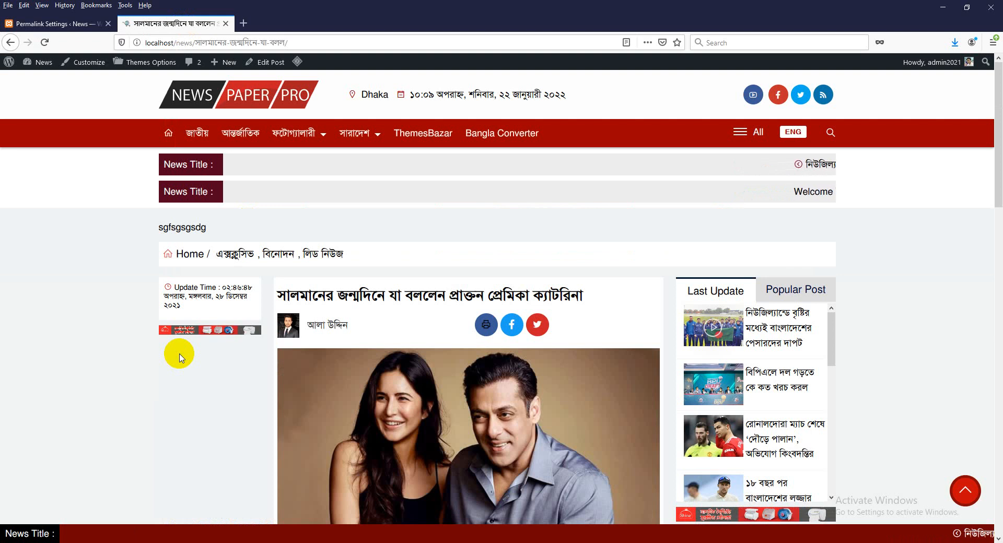
pyautogui.click(791, 299)
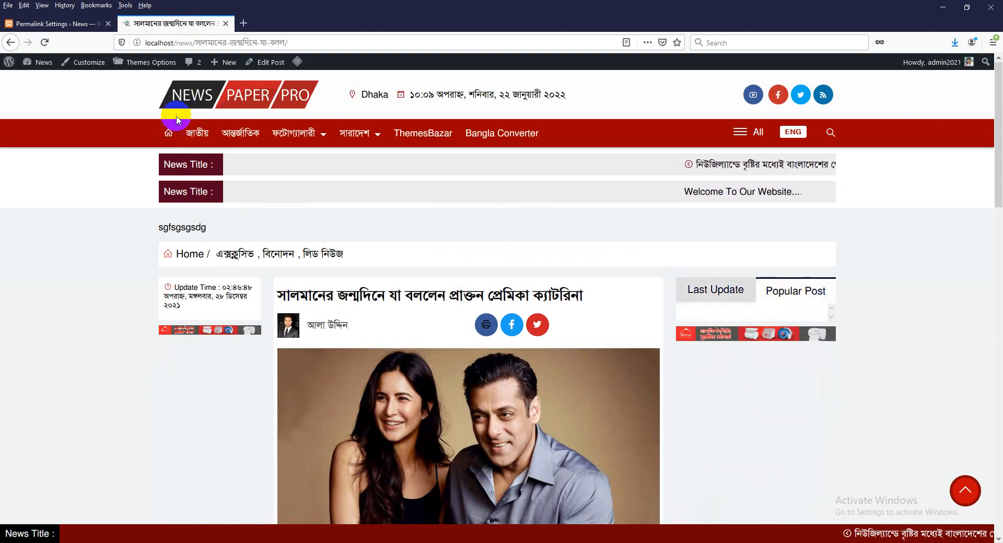
pyautogui.click(169, 133)
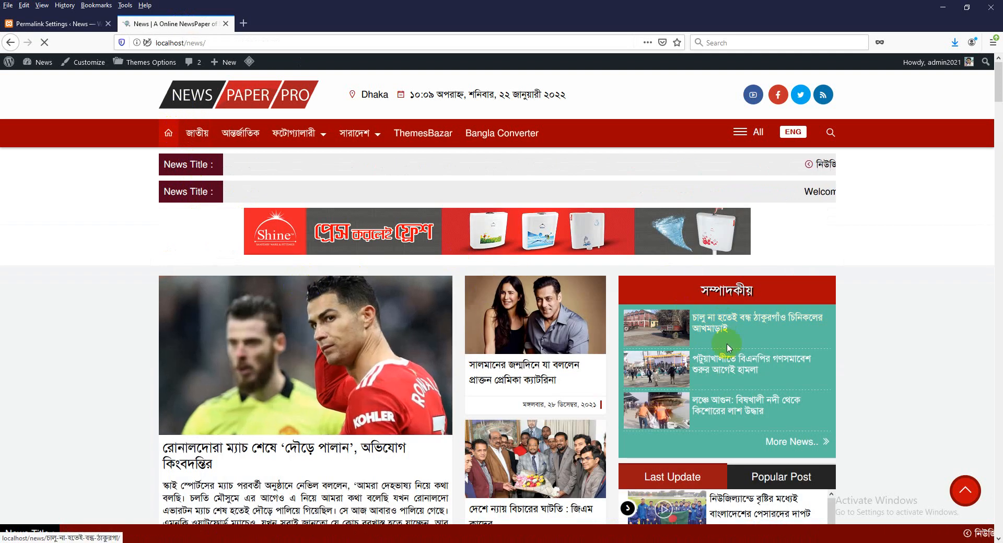
# - Toggle the homepage Popular Post and Last Update lists and reload the homepage via the logo
pyautogui.click(799, 475)
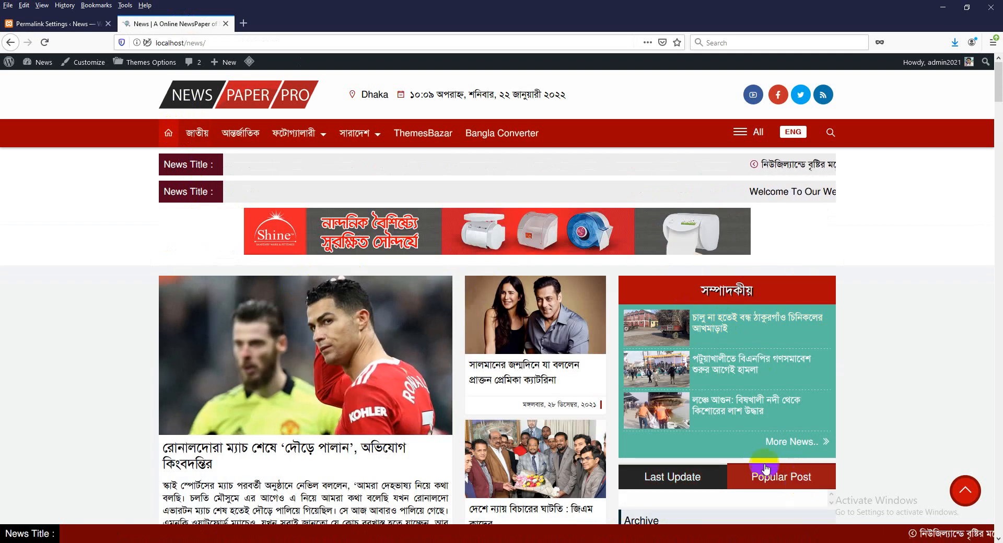
pyautogui.scroll(-1, 504, 389)
pyautogui.scroll(-3, 504, 389)
pyautogui.click(683, 342)
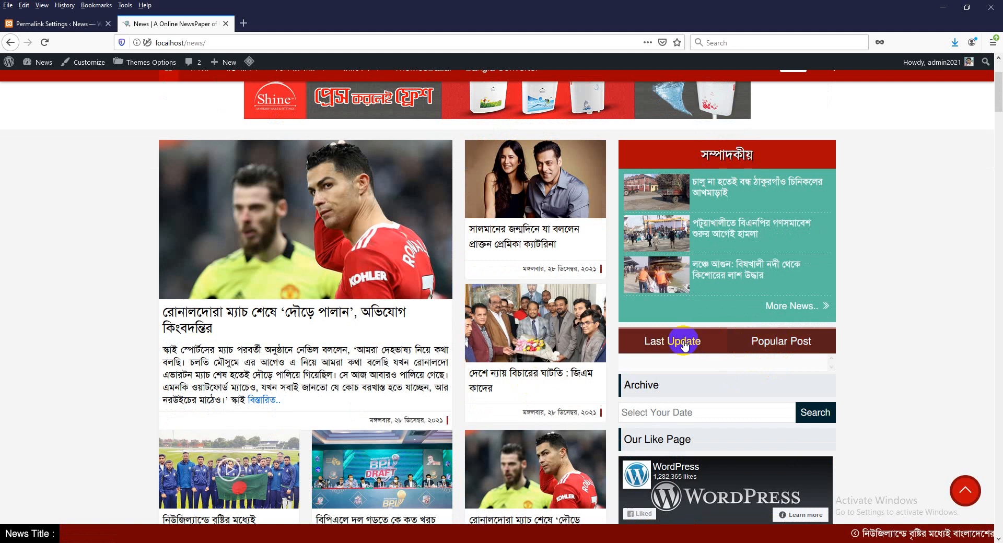
pyautogui.scroll(3, 397, 249)
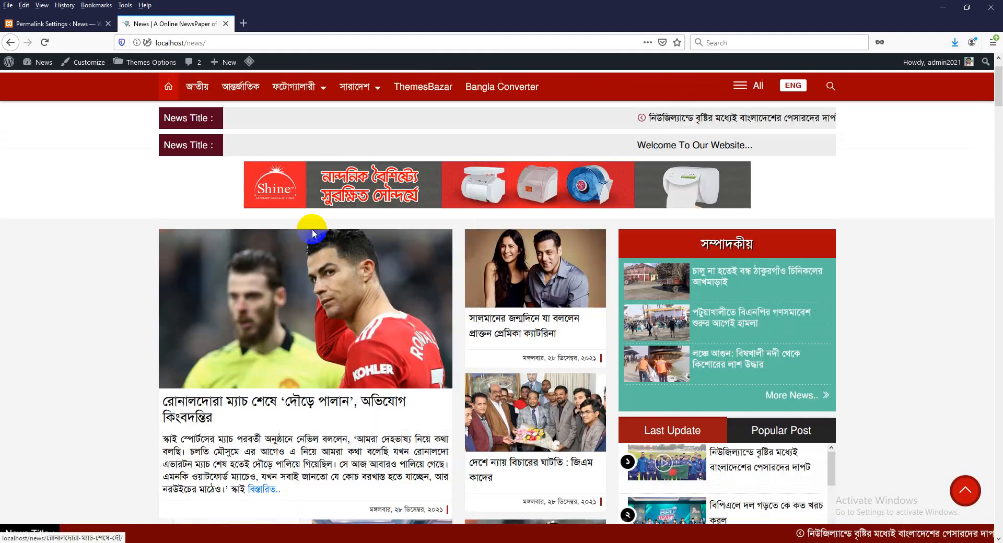
pyautogui.click(227, 99)
pyautogui.click(73, 25)
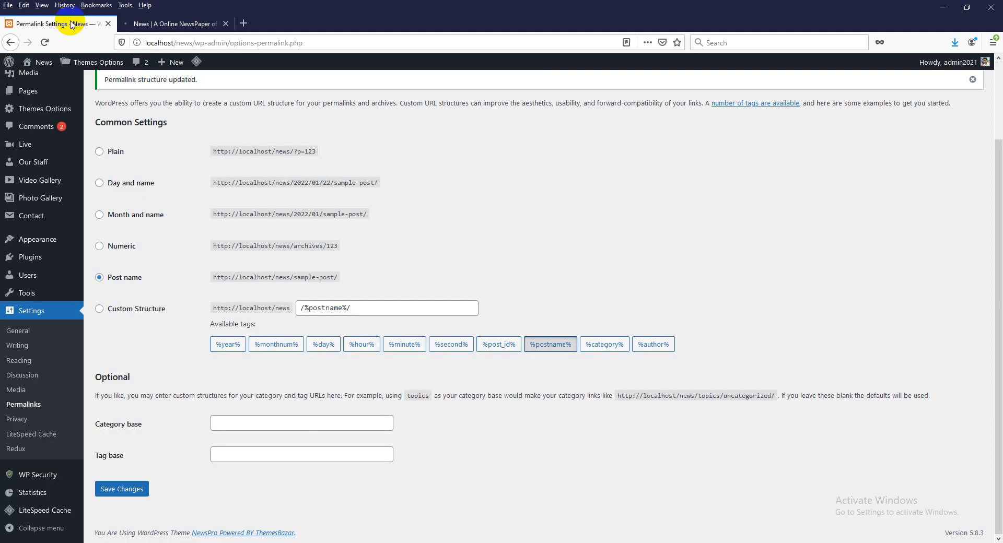
pyautogui.moveTo(37, 285)
pyautogui.scroll(2, 38, 285)
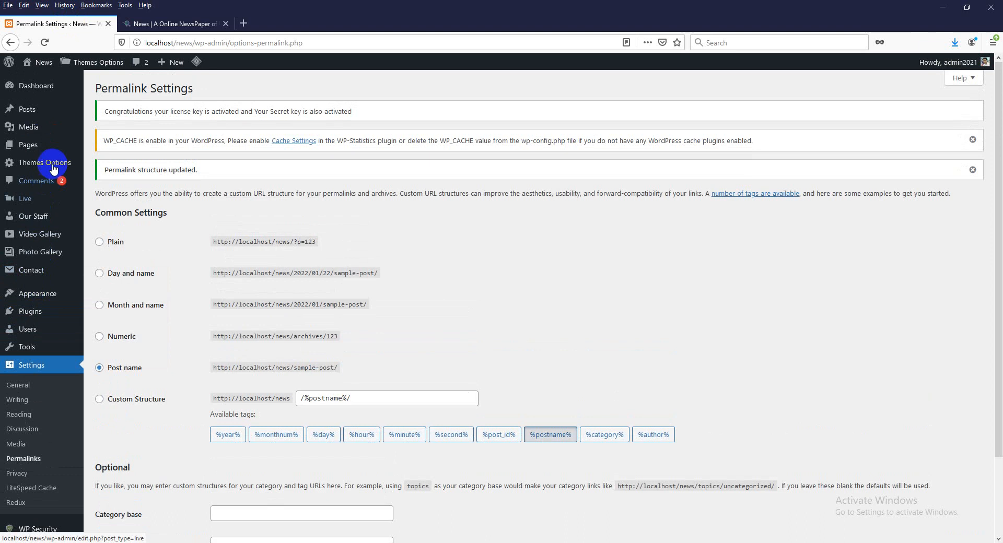
pyautogui.moveTo(49, 162)
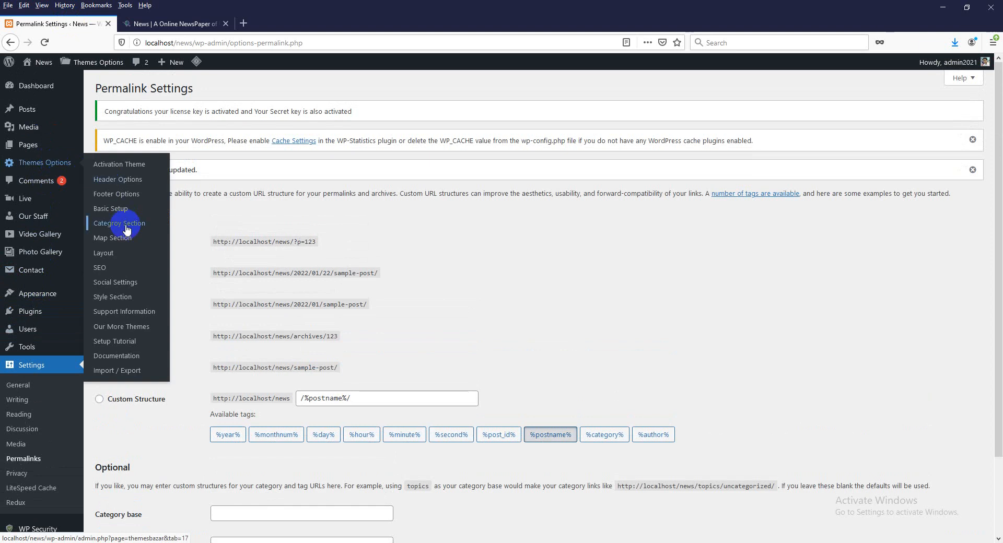
pyautogui.moveTo(38, 110)
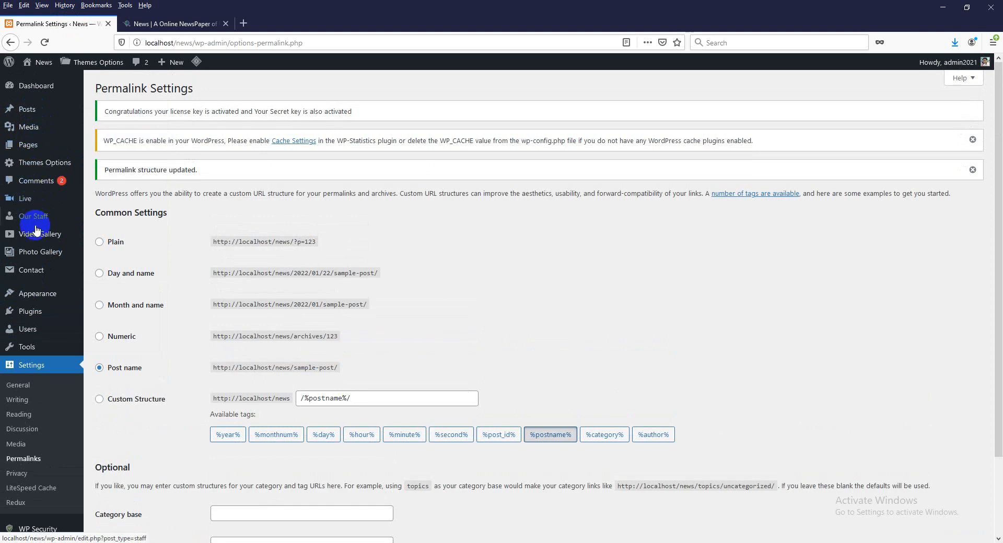
pyautogui.moveTo(40, 332)
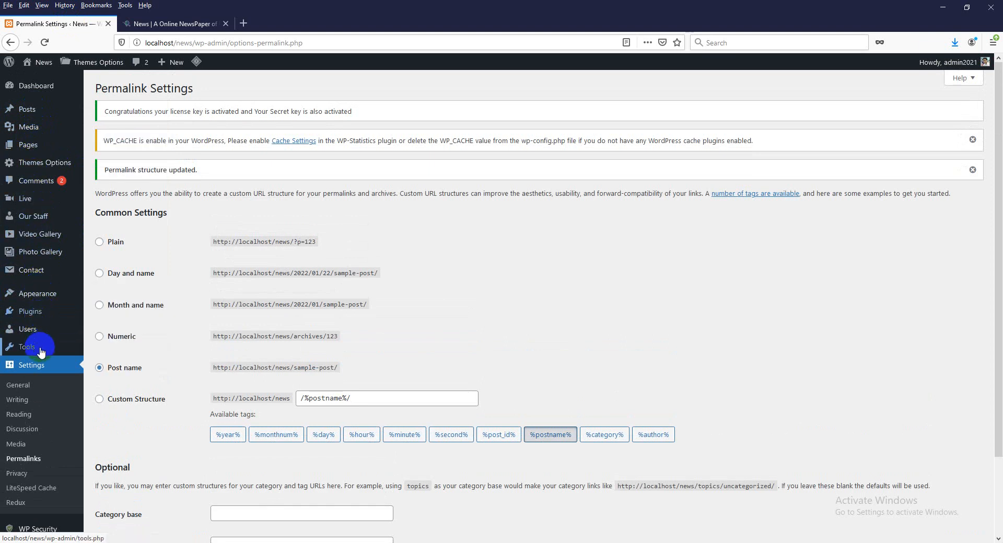
pyautogui.moveTo(41, 353)
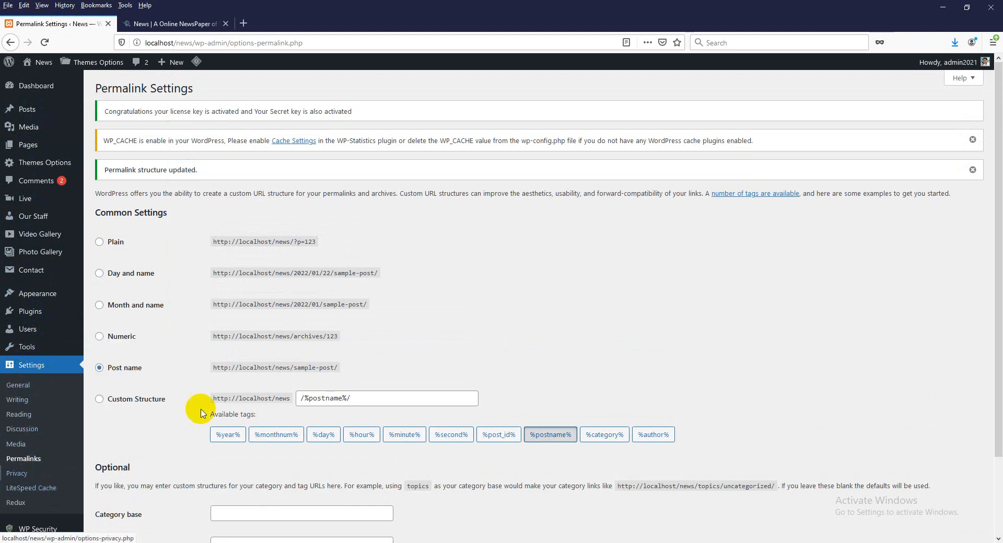
pyautogui.moveTo(44, 68)
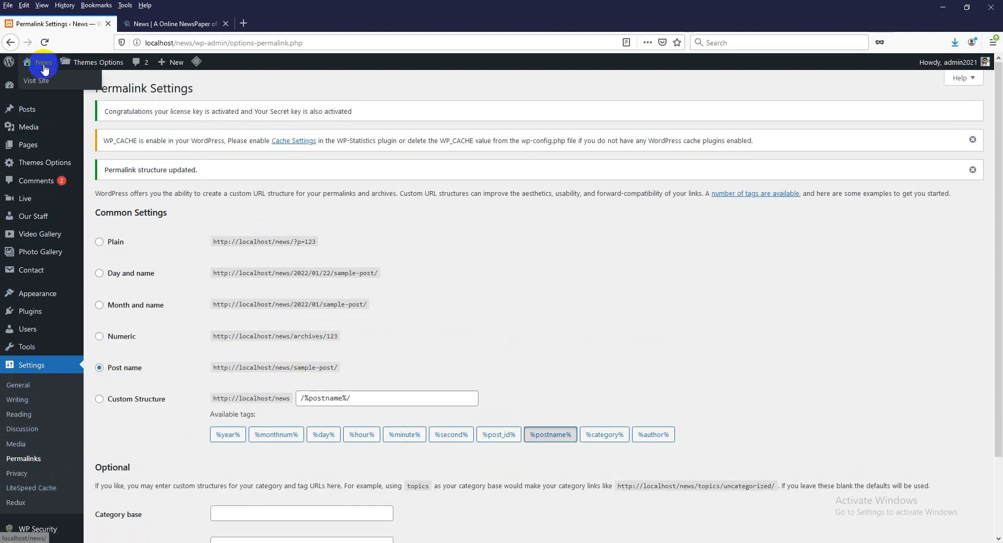
# - Switch to the live news site tab and reload its homepage twice via the logo
pyautogui.click(149, 24)
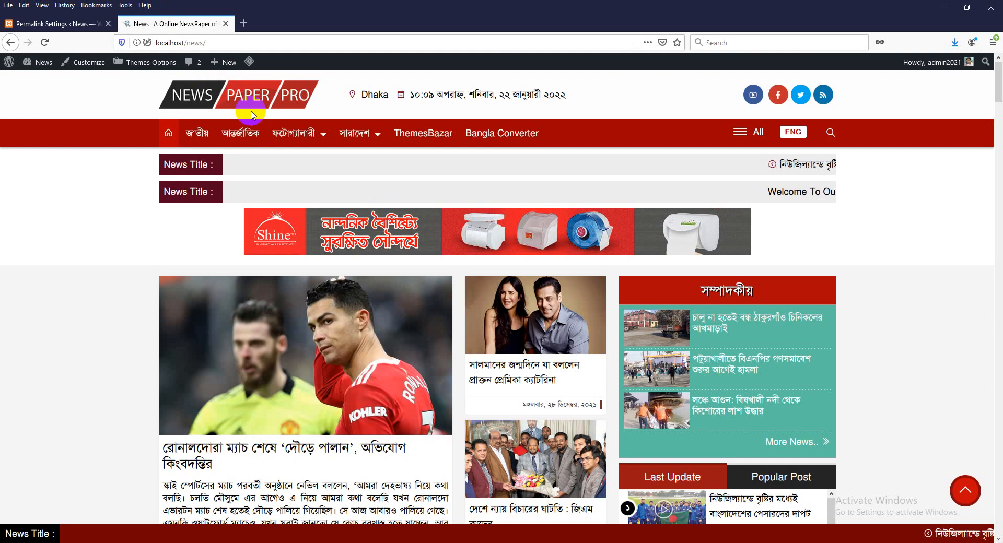
pyautogui.click(236, 94)
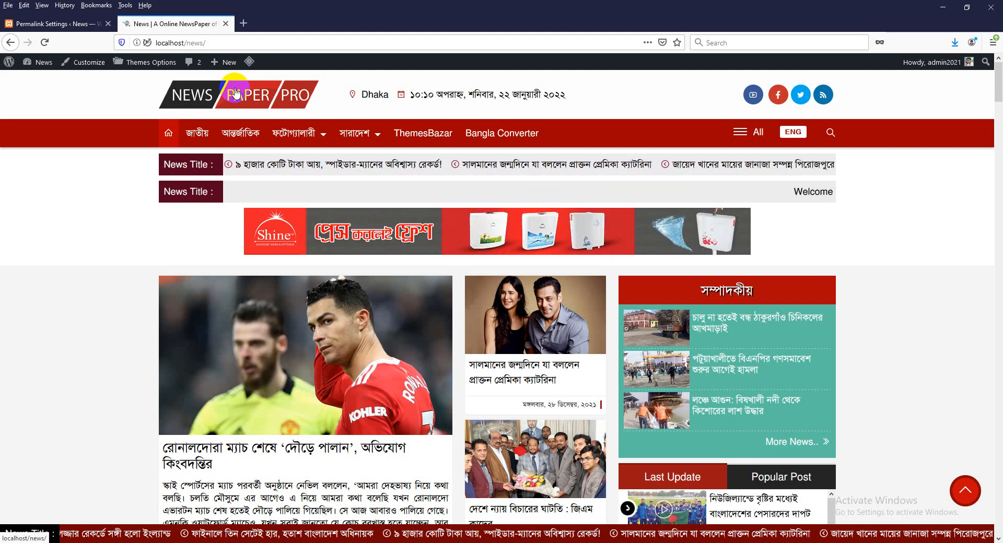
pyautogui.click(235, 93)
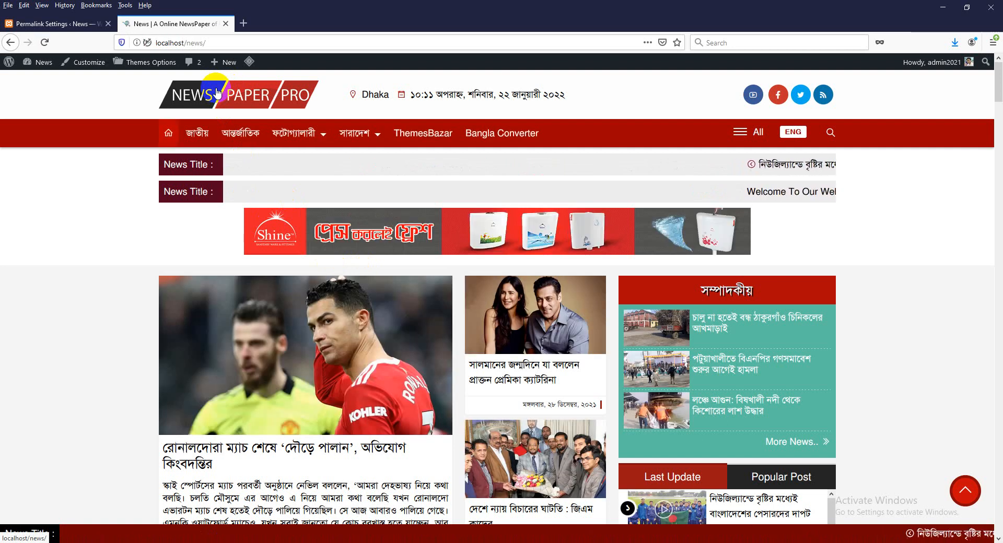
# - Open themesbazar.com in a new tab and view the নিউজপেপার প্রো theme's licence price
pyautogui.click(243, 24)
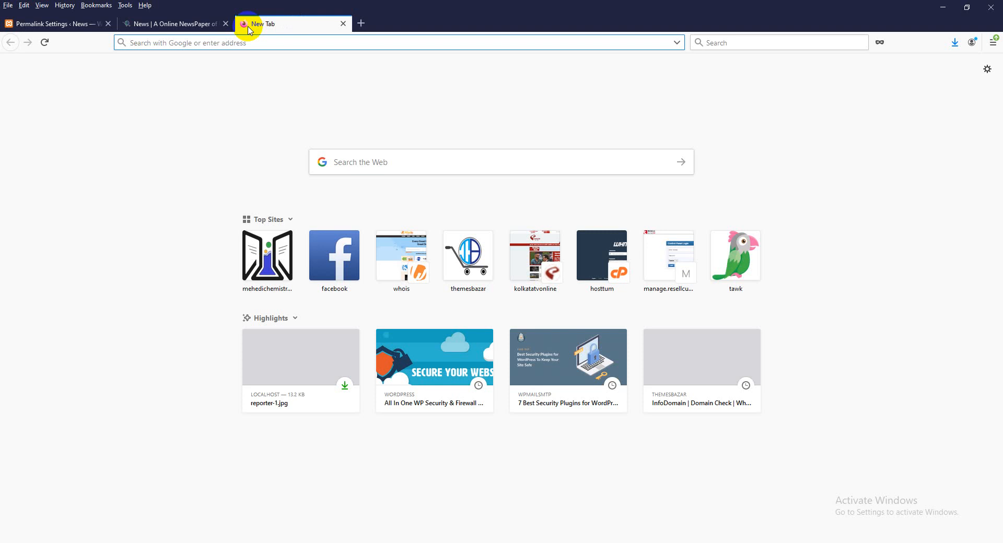
pyautogui.write('themesbazar.com/')
pyautogui.press('Return')
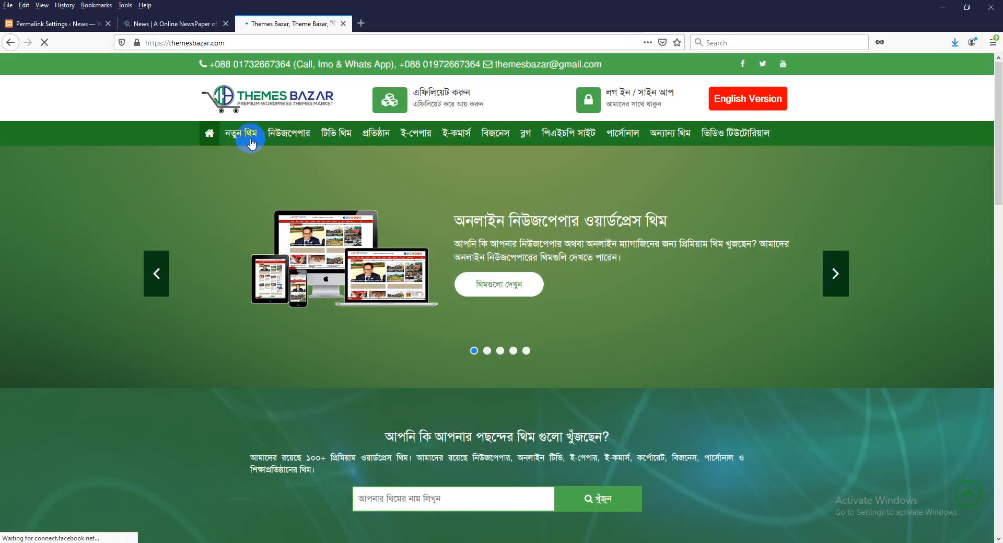
pyautogui.click(250, 139)
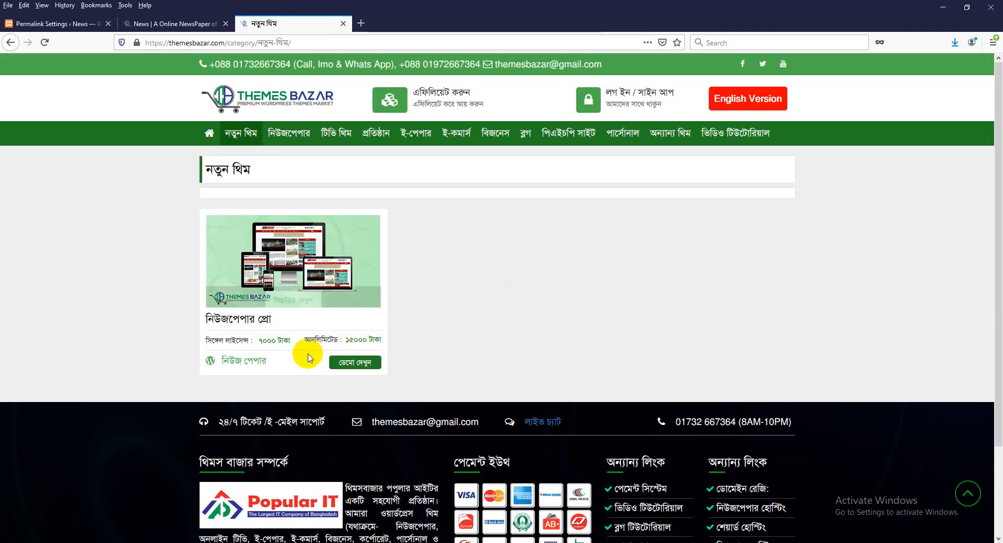
pyautogui.doubleClick(272, 344)
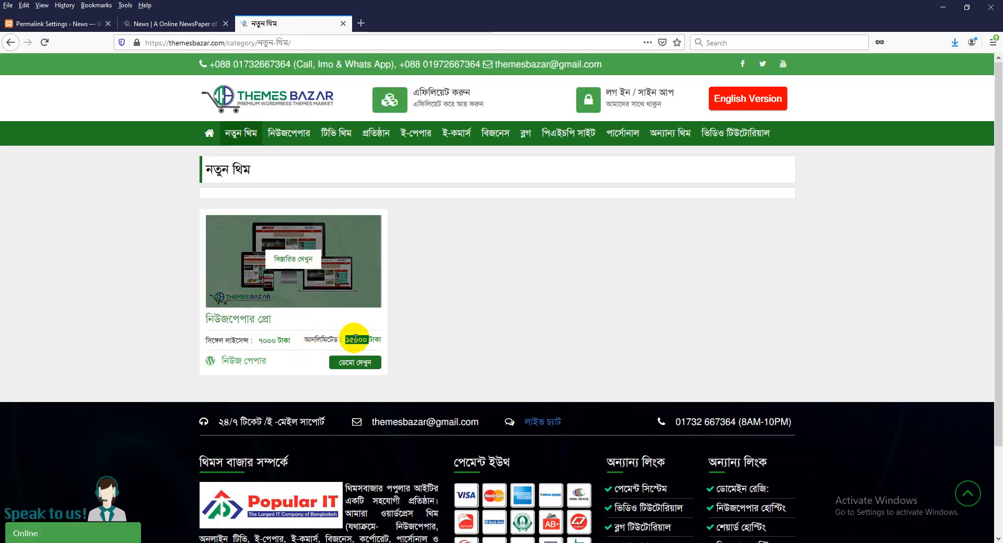
pyautogui.click(292, 258)
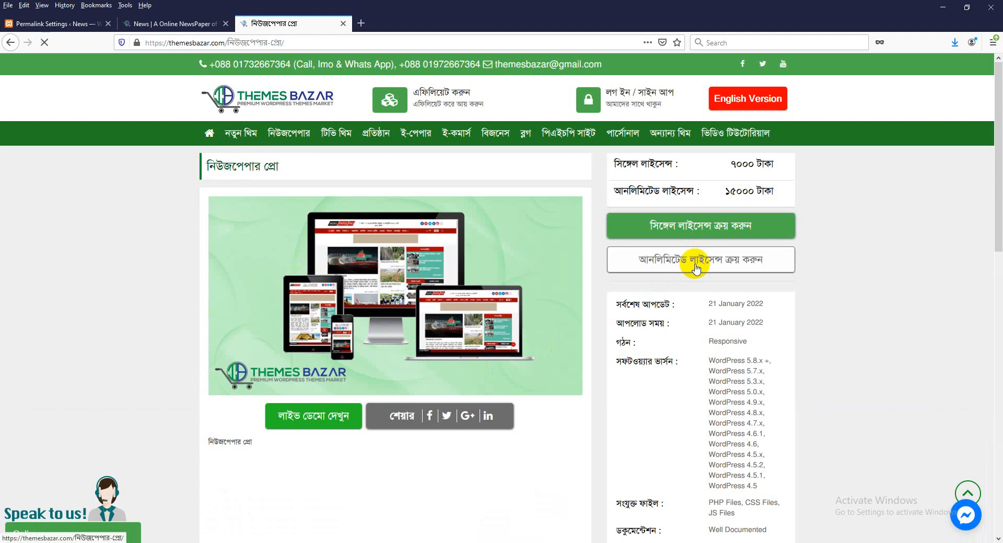
pyautogui.click(274, 100)
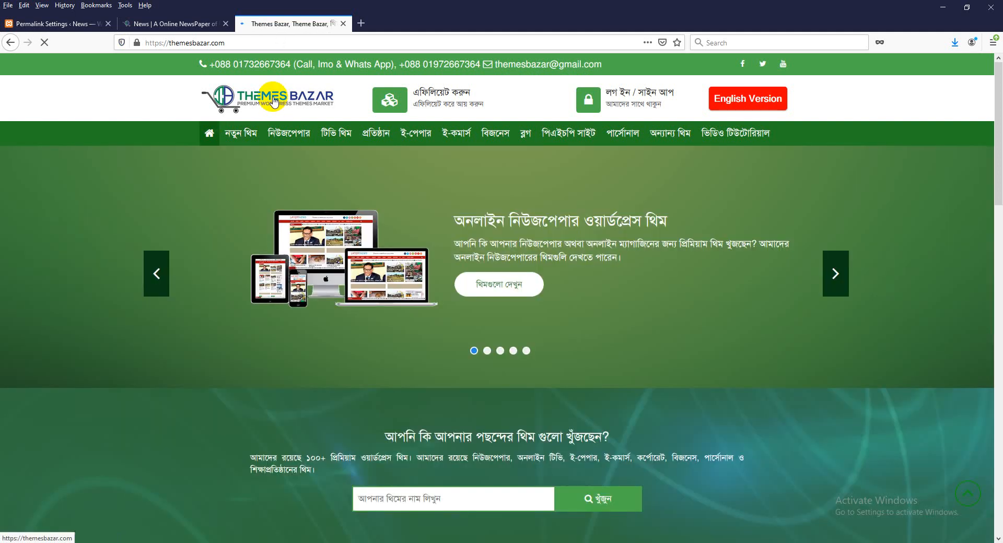
# - Return to the local news site tab and reload its homepage via the logo
pyautogui.click(187, 24)
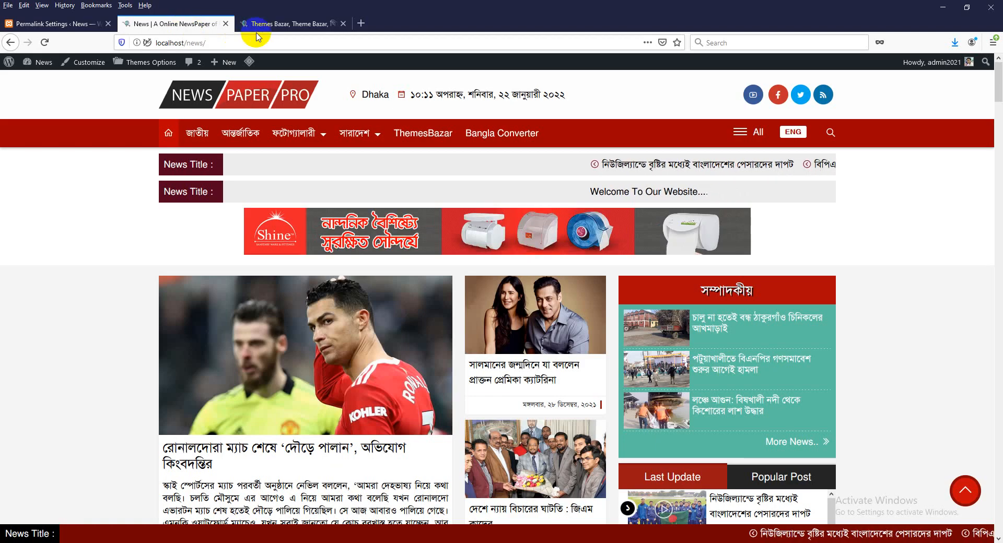
pyautogui.click(278, 27)
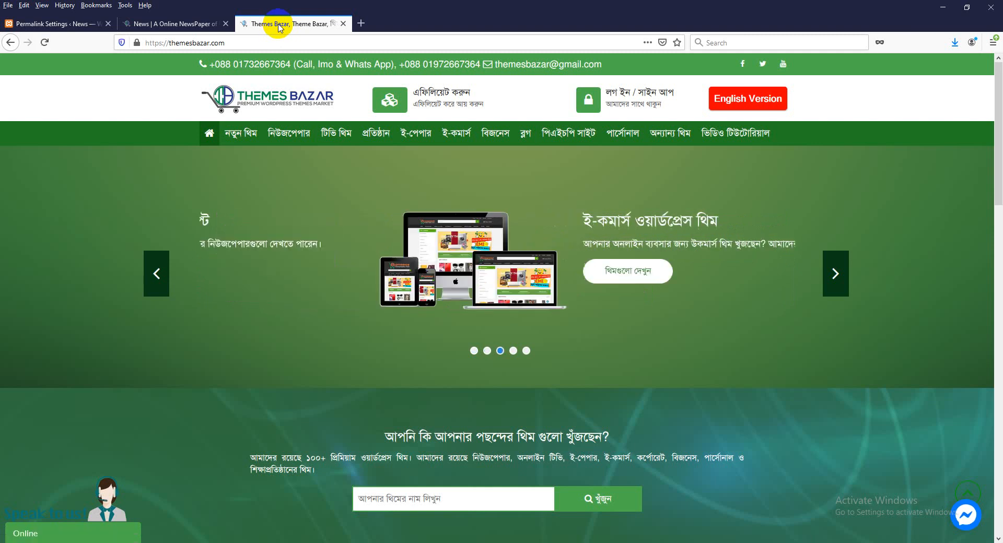
pyautogui.click(195, 23)
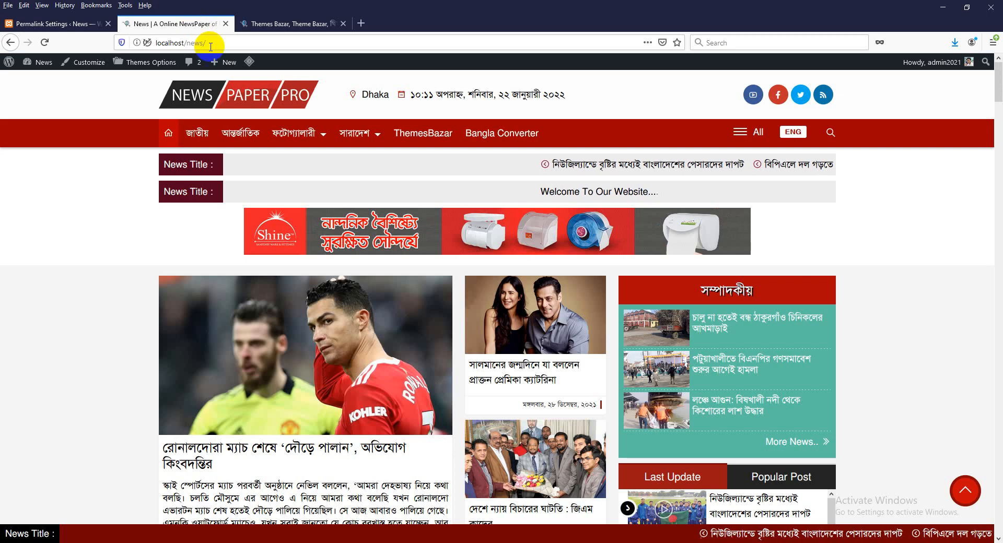
pyautogui.click(240, 98)
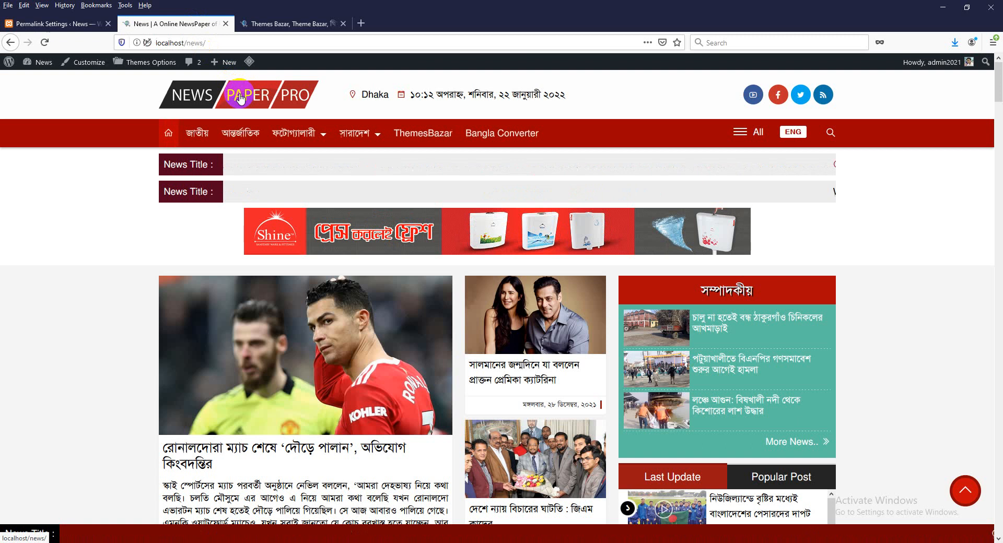